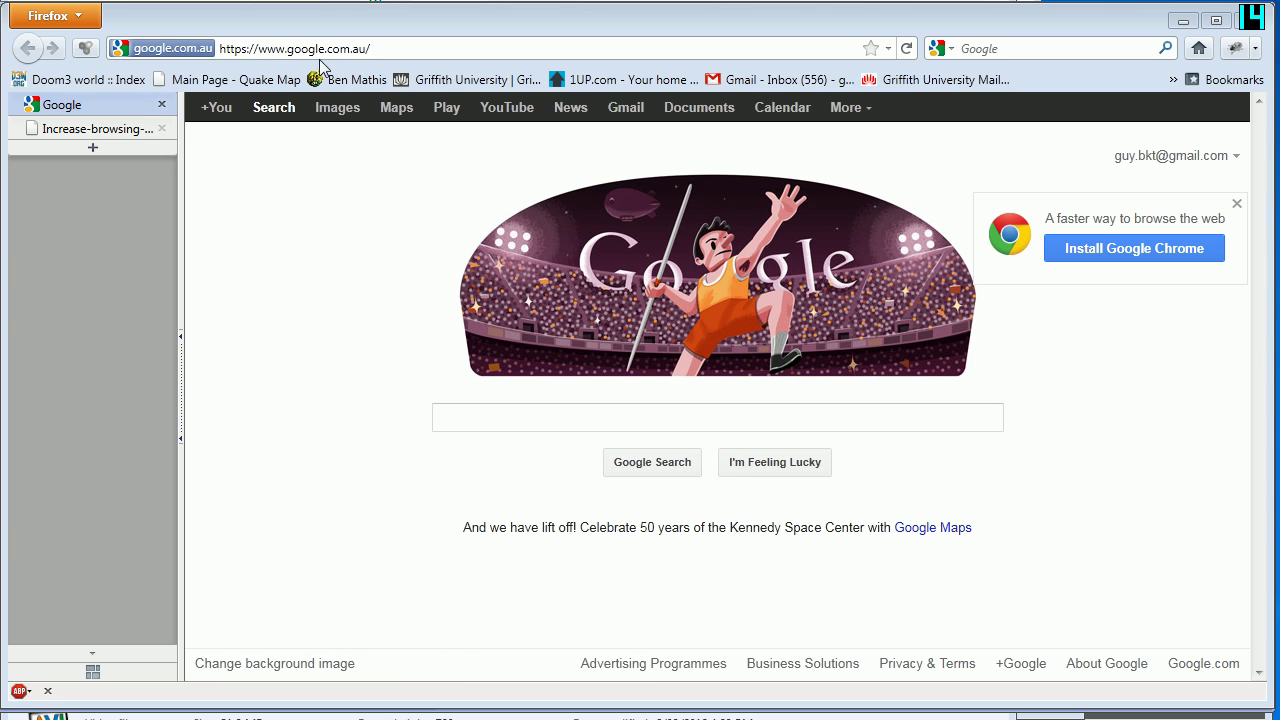
Step: Go to mikescomputertips via the address bar
{"action": "left_click_drag", "start_coordinate": [410, 48], "coordinate": [212, 48]}
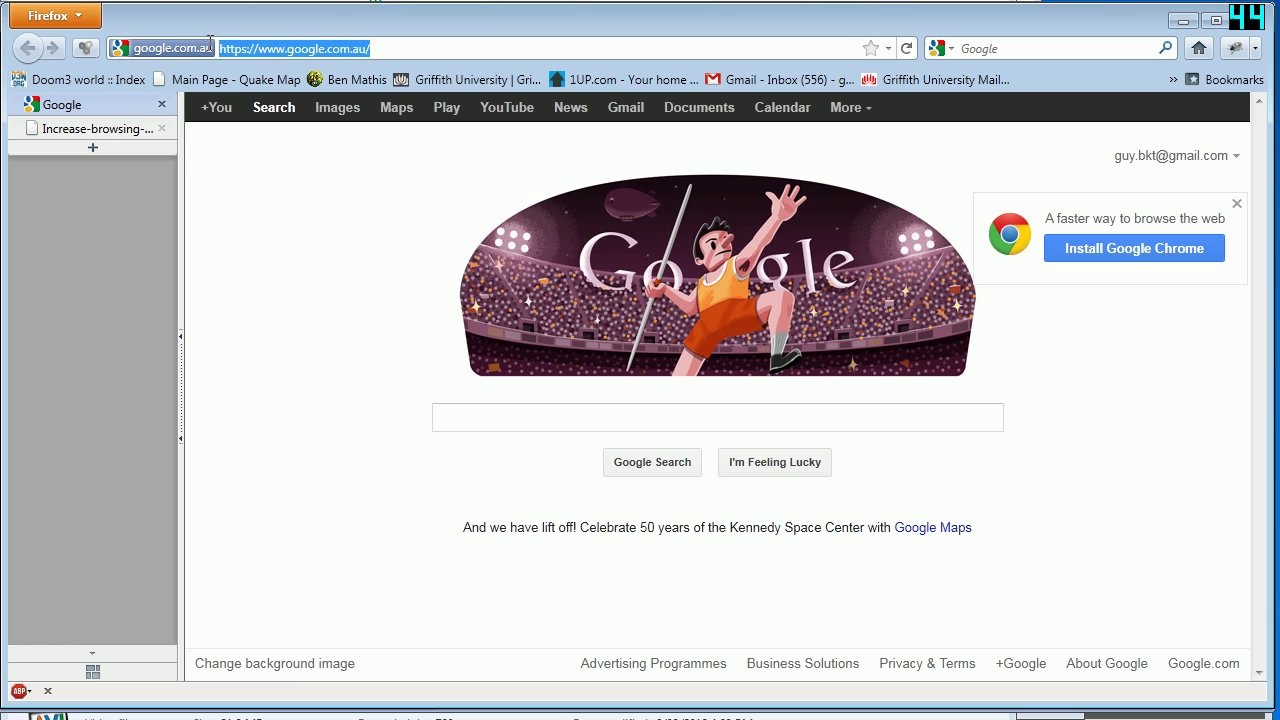
{"action": "type", "text": "mikesv"}
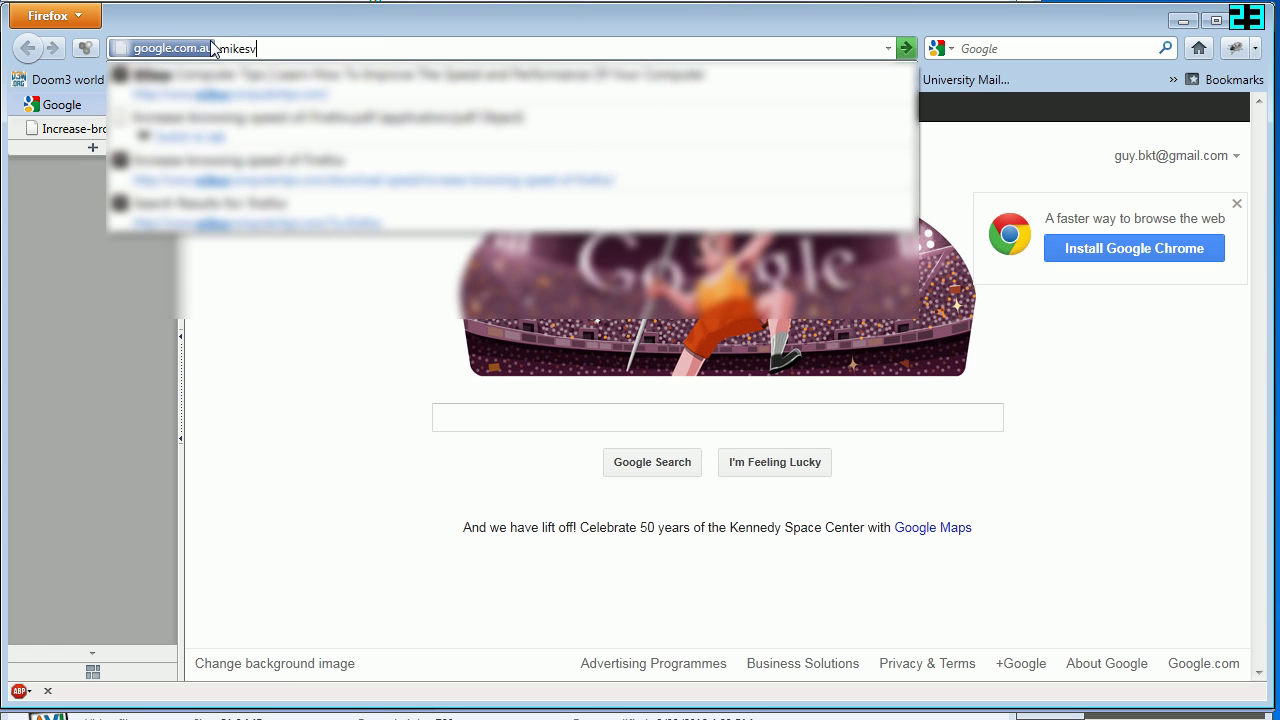
{"action": "key", "text": "BackSpace"}
{"action": "type", "text": "computert"}
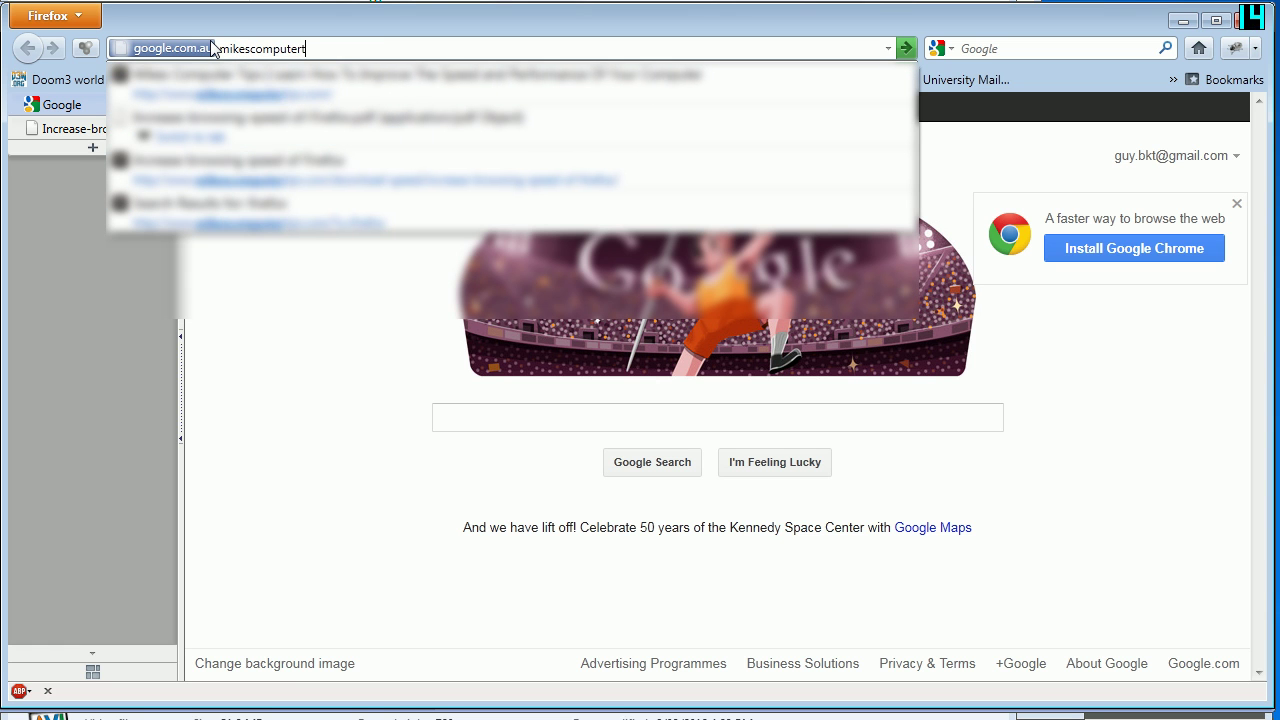
{"action": "type", "text": "ips"}
{"action": "key", "text": "Return"}
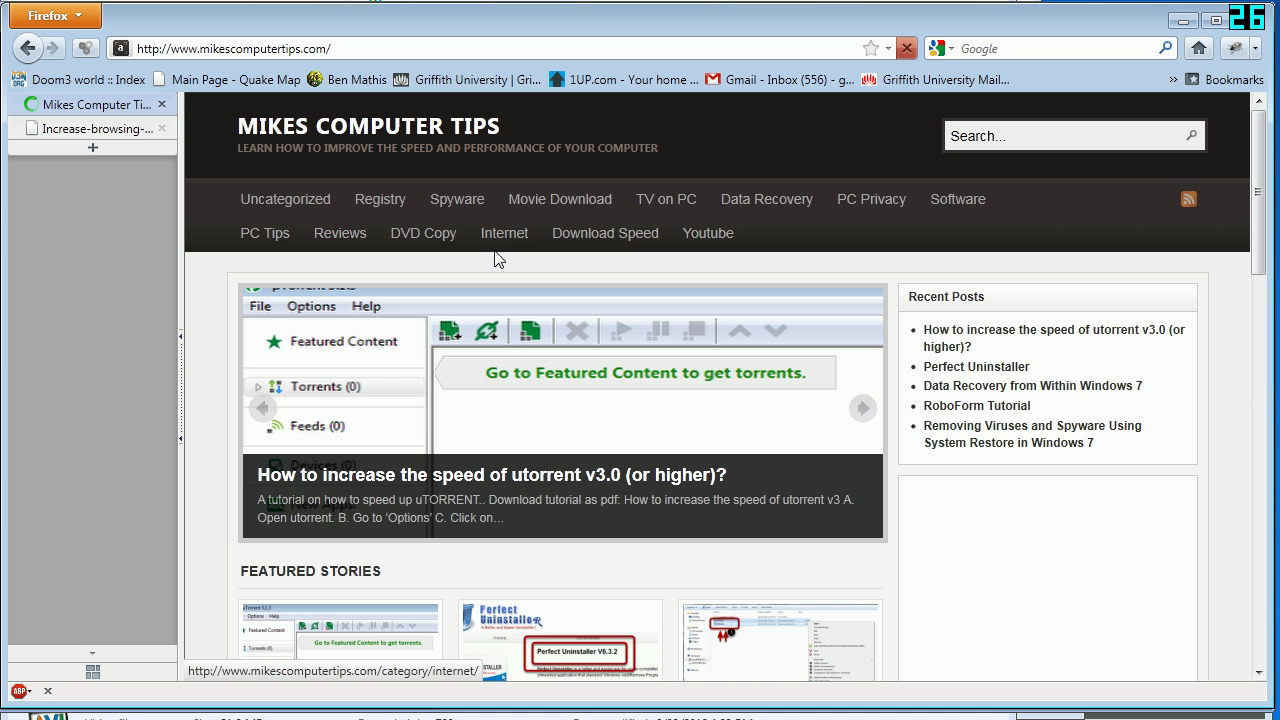
Step: Search the site for 'firefox' and scroll through the results
{"action": "left_click", "coordinate": [955, 142]}
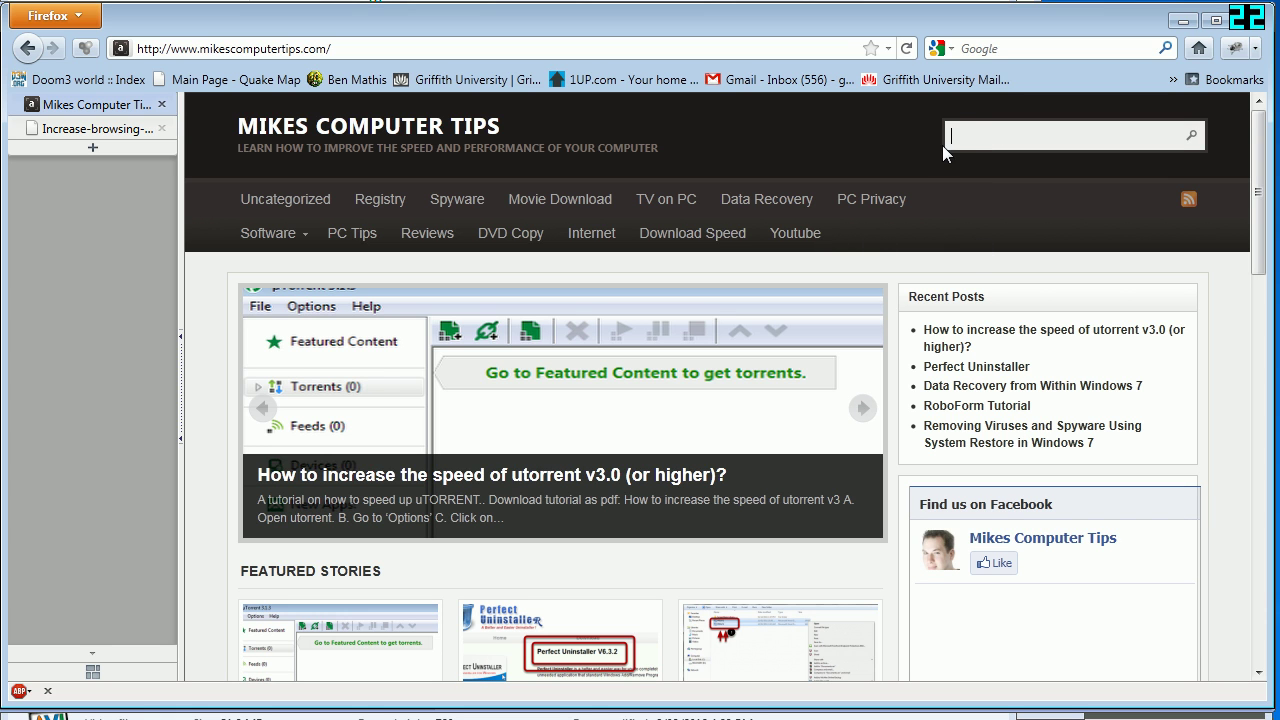
{"action": "type", "text": "fire"}
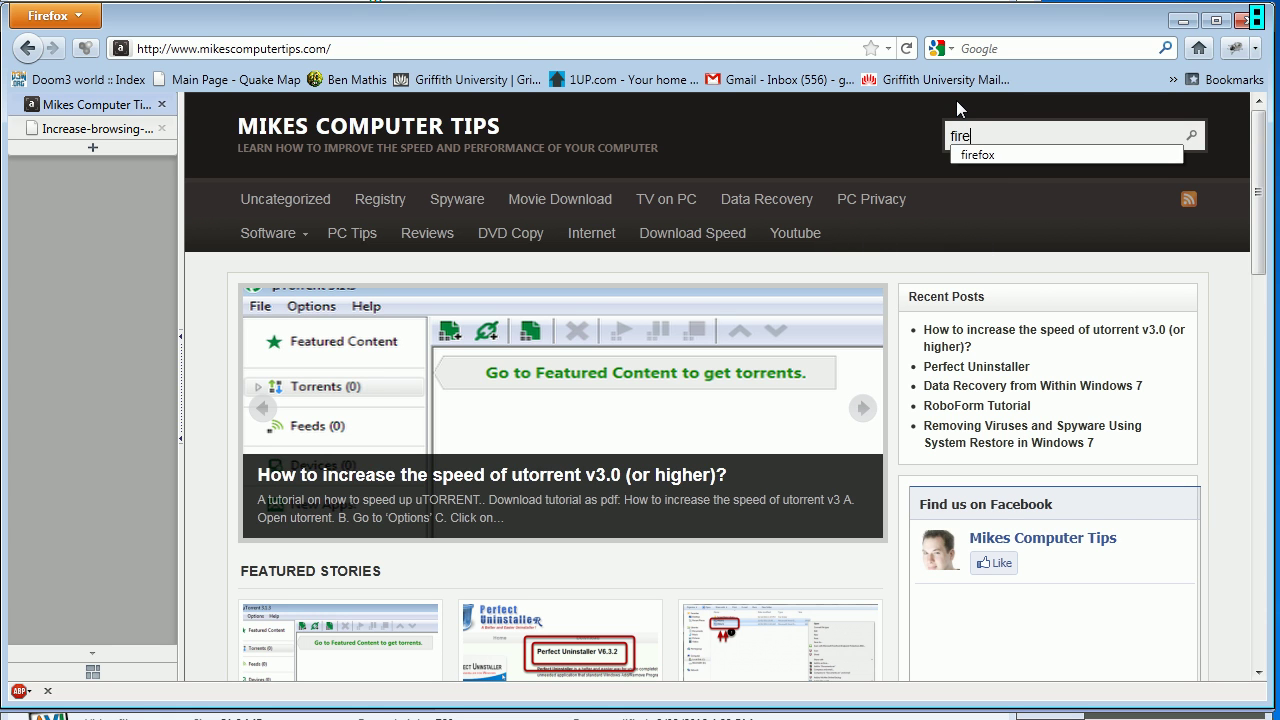
{"action": "type", "text": "fox"}
{"action": "key", "text": "Return"}
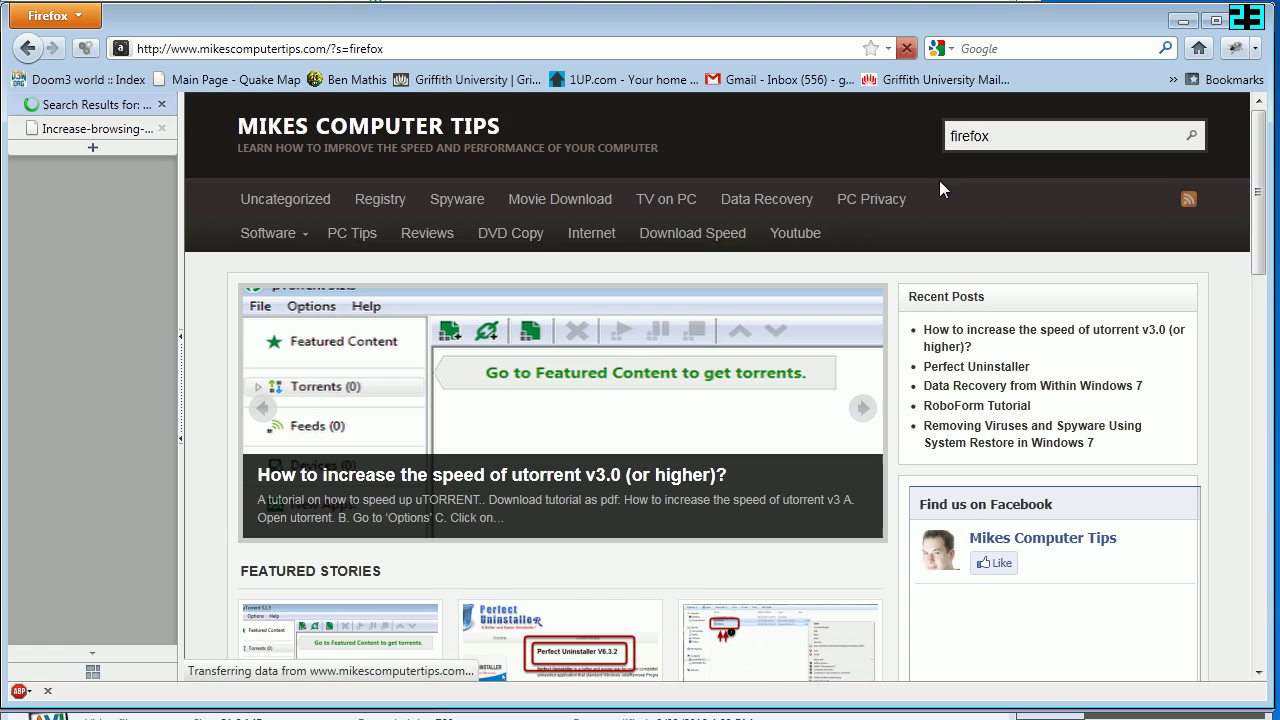
{"action": "scroll", "coordinate": [594, 306], "scroll_direction": "down", "scroll_amount": 4}
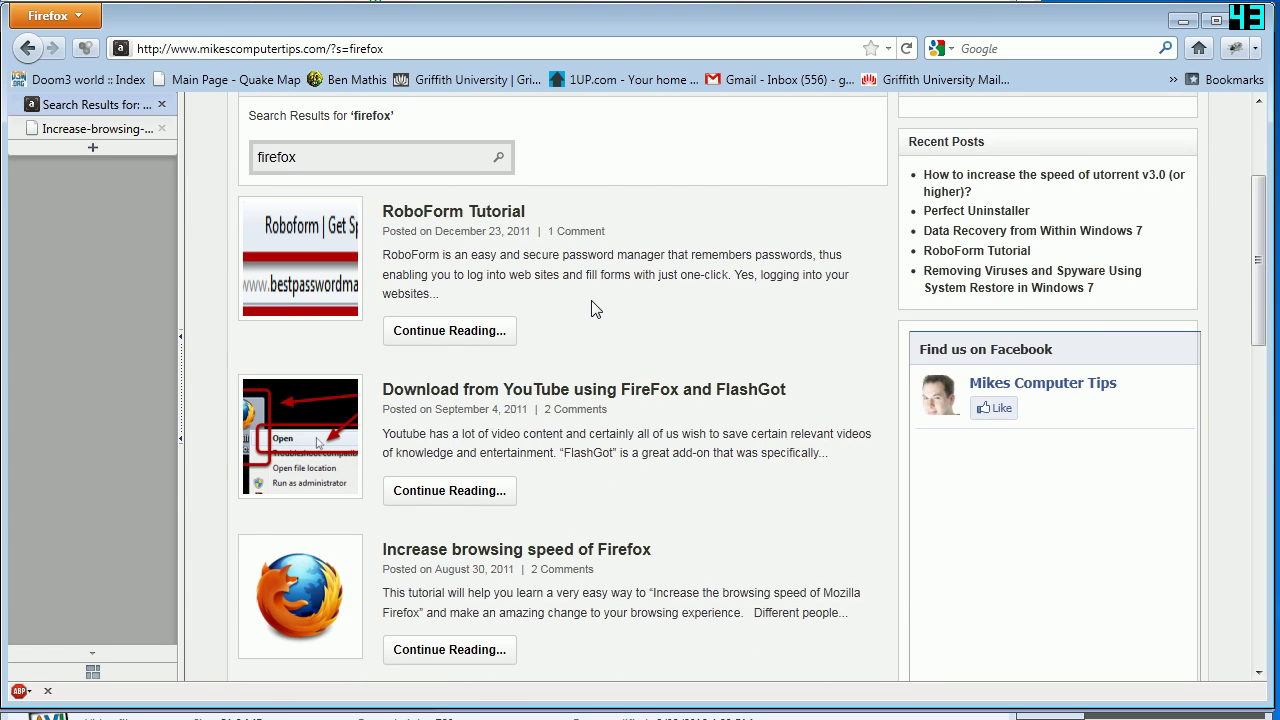
{"action": "scroll", "coordinate": [598, 298], "scroll_direction": "down", "scroll_amount": 2}
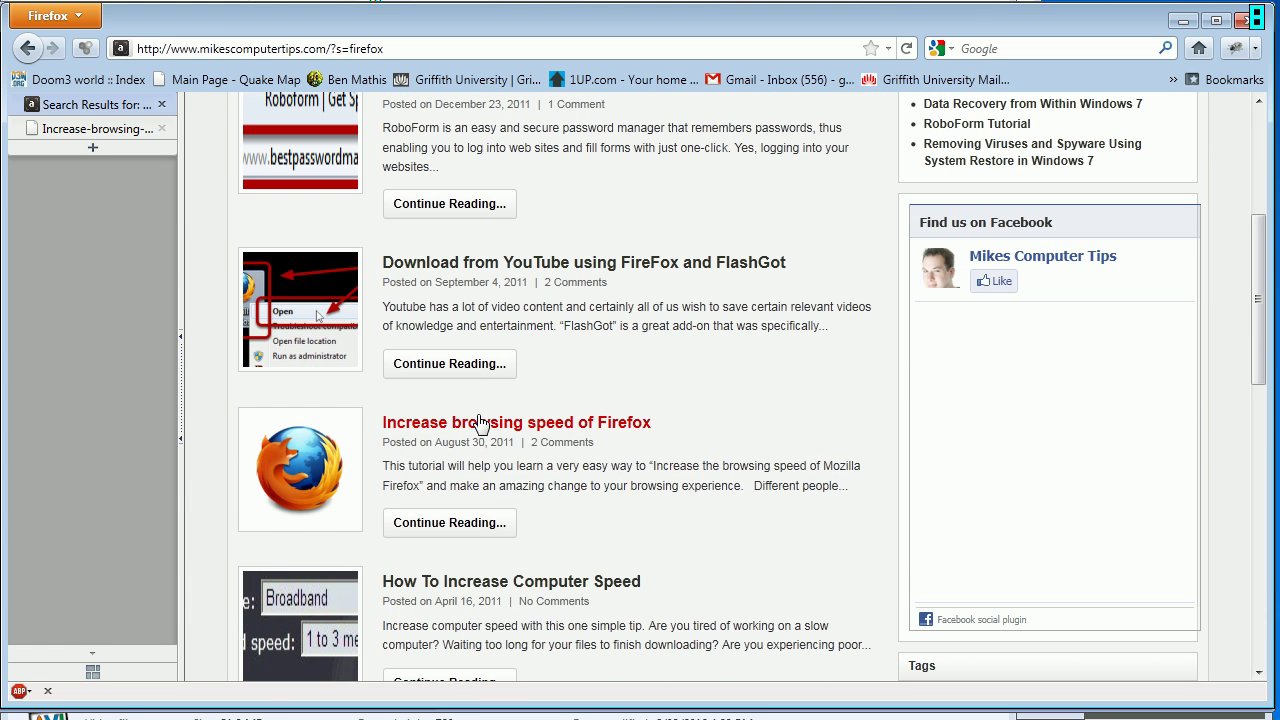
Step: Open the 'Increase browsing speed of Firefox' article and scroll to its PDF download and step 1
{"action": "left_click", "coordinate": [479, 426]}
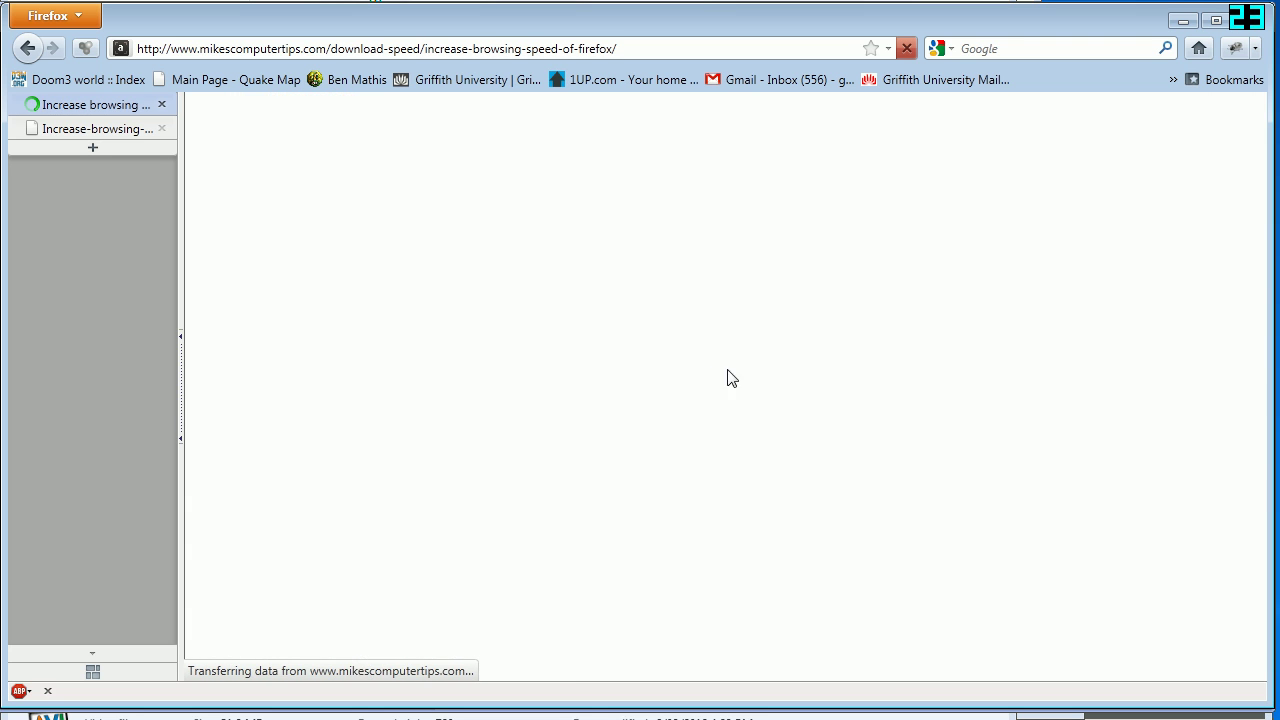
{"action": "scroll", "coordinate": [776, 372], "scroll_direction": "down", "scroll_amount": 2}
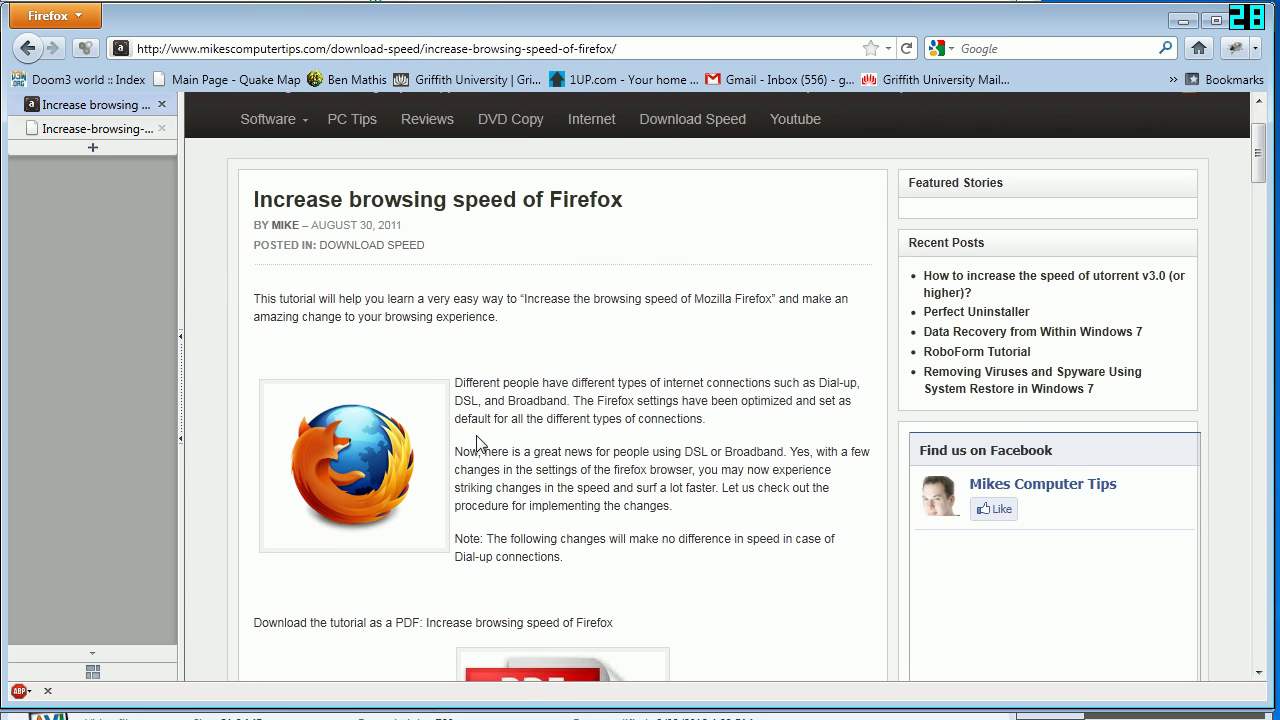
{"action": "scroll", "coordinate": [298, 400], "scroll_direction": "down", "scroll_amount": 4}
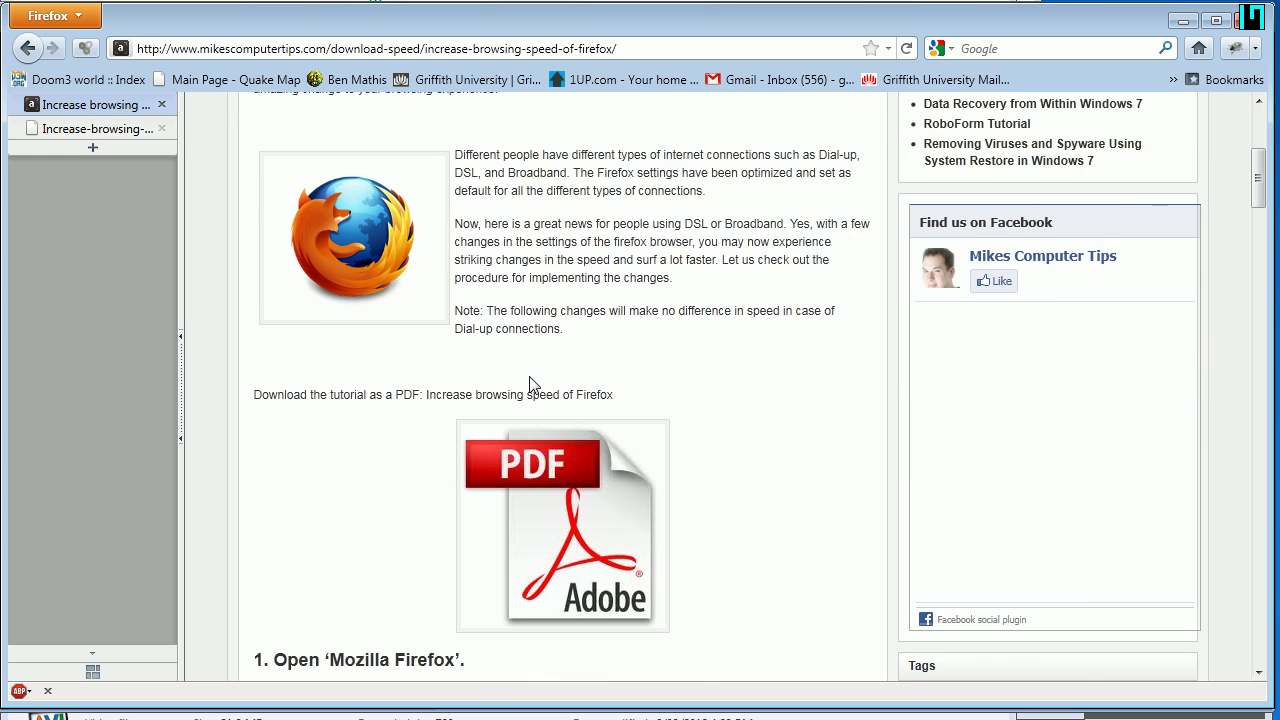
{"action": "scroll", "coordinate": [530, 385], "scroll_direction": "down", "scroll_amount": 4}
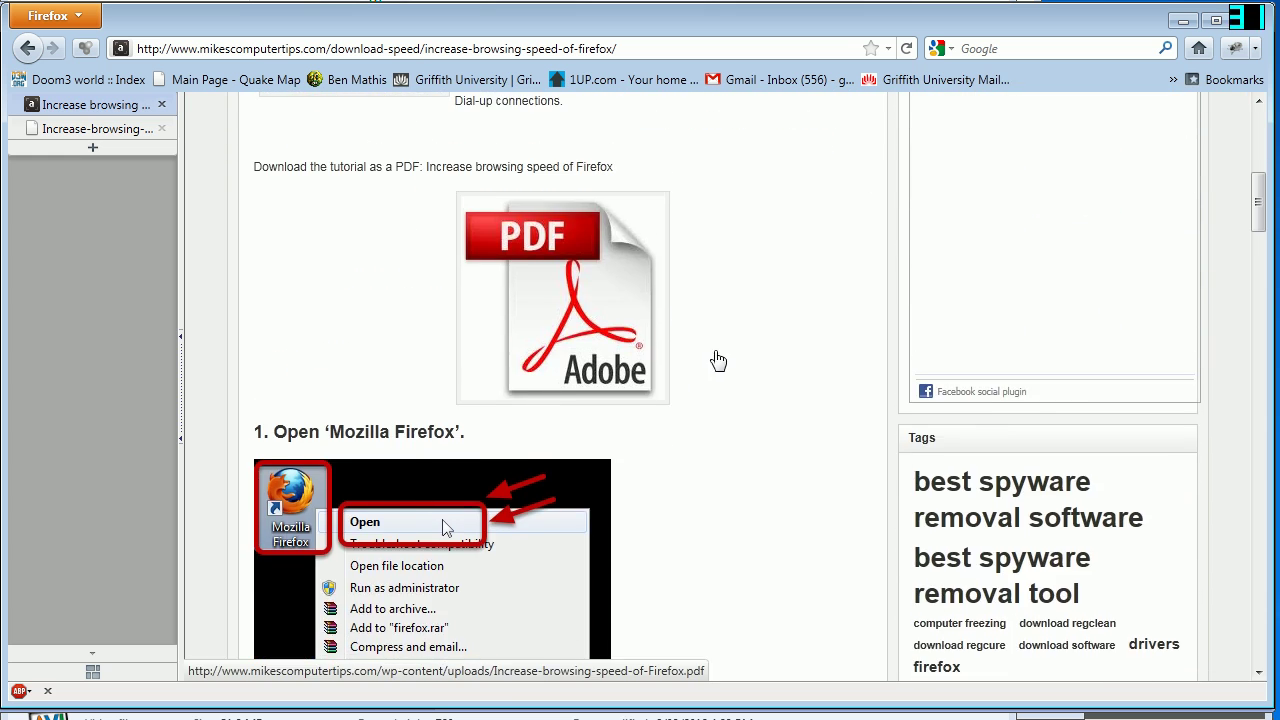
{"action": "scroll", "coordinate": [716, 360], "scroll_direction": "down", "scroll_amount": 2}
{"action": "scroll", "coordinate": [716, 360], "scroll_direction": "up", "scroll_amount": 2}
Step: In the tutorial PDF tab, hide the bookmarks panel and scroll to step 2 on about:config
{"action": "left_click", "coordinate": [136, 132]}
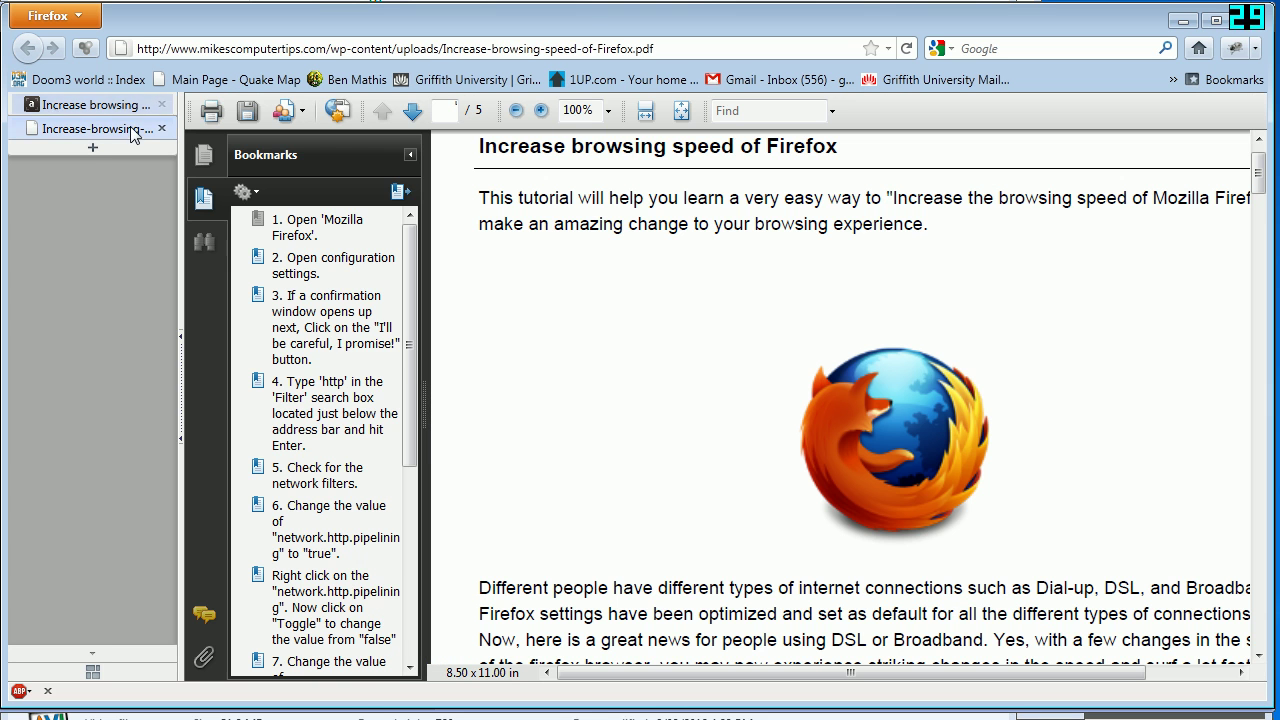
{"action": "left_click", "coordinate": [411, 155]}
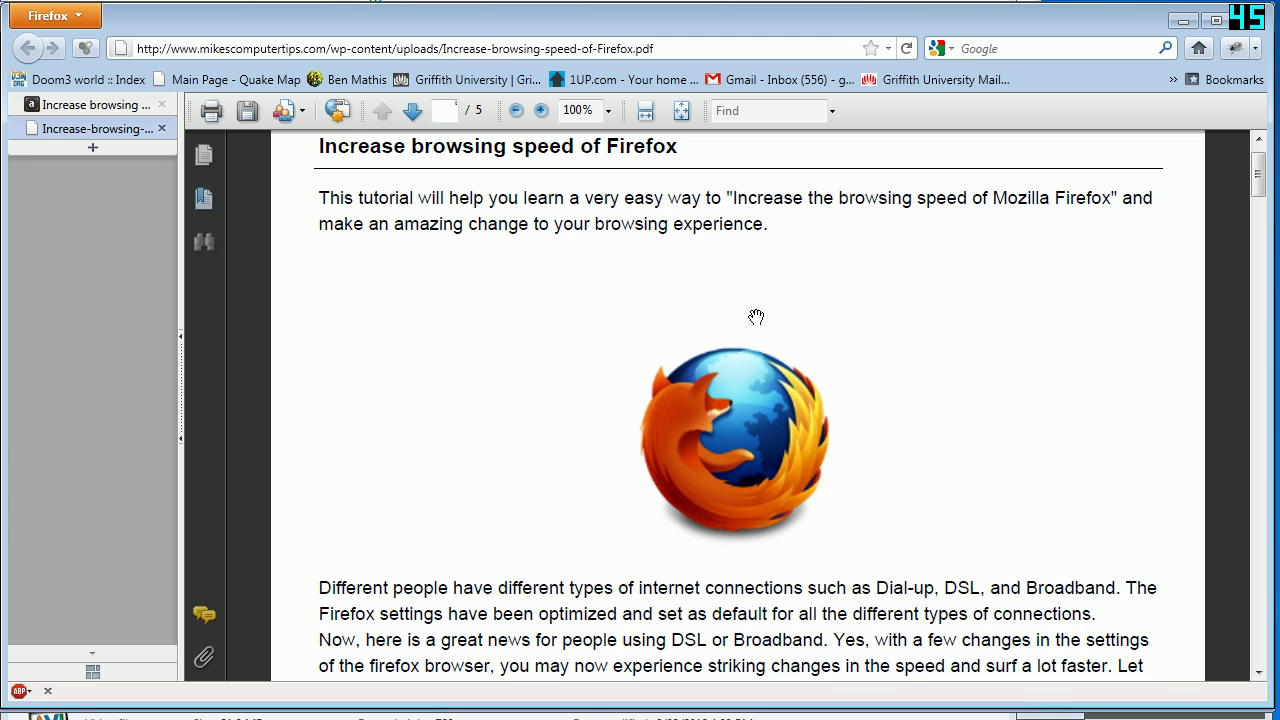
{"action": "scroll", "coordinate": [594, 340], "scroll_direction": "down", "scroll_amount": 2}
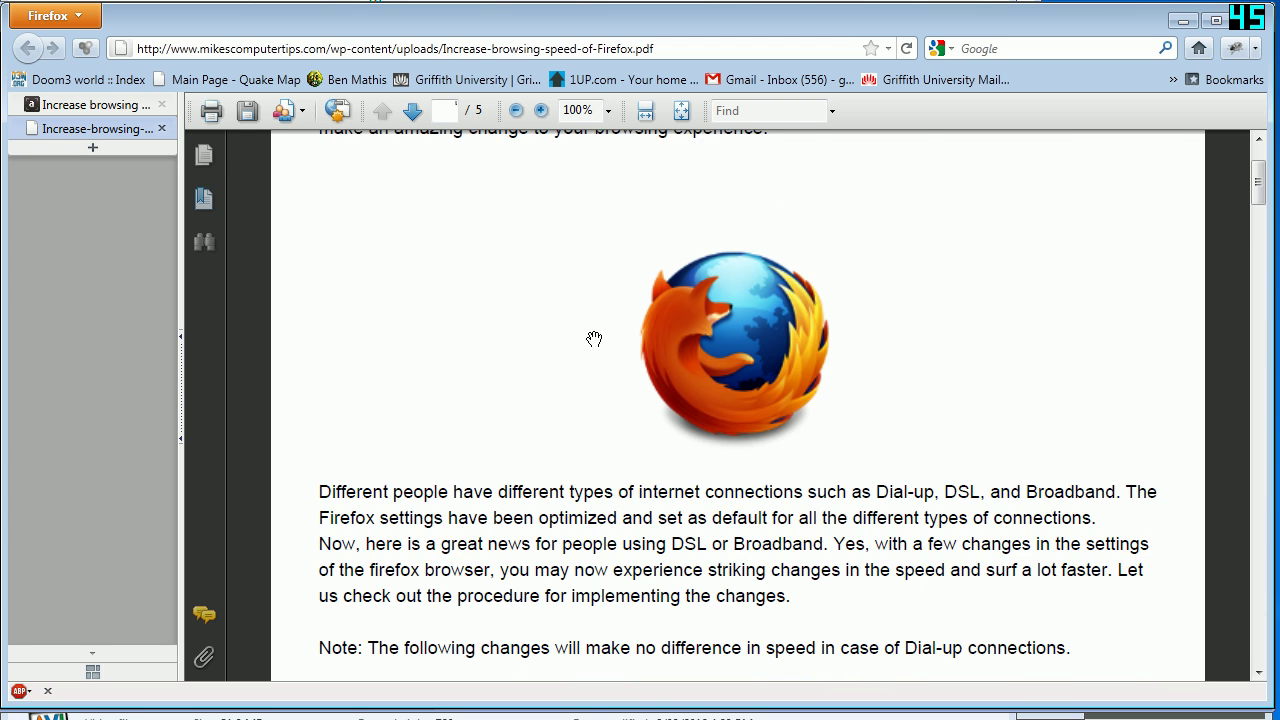
{"action": "scroll", "coordinate": [594, 340], "scroll_direction": "down", "scroll_amount": 3}
{"action": "scroll", "coordinate": [594, 340], "scroll_direction": "down", "scroll_amount": 5}
{"action": "scroll", "coordinate": [594, 340], "scroll_direction": "down", "scroll_amount": 1}
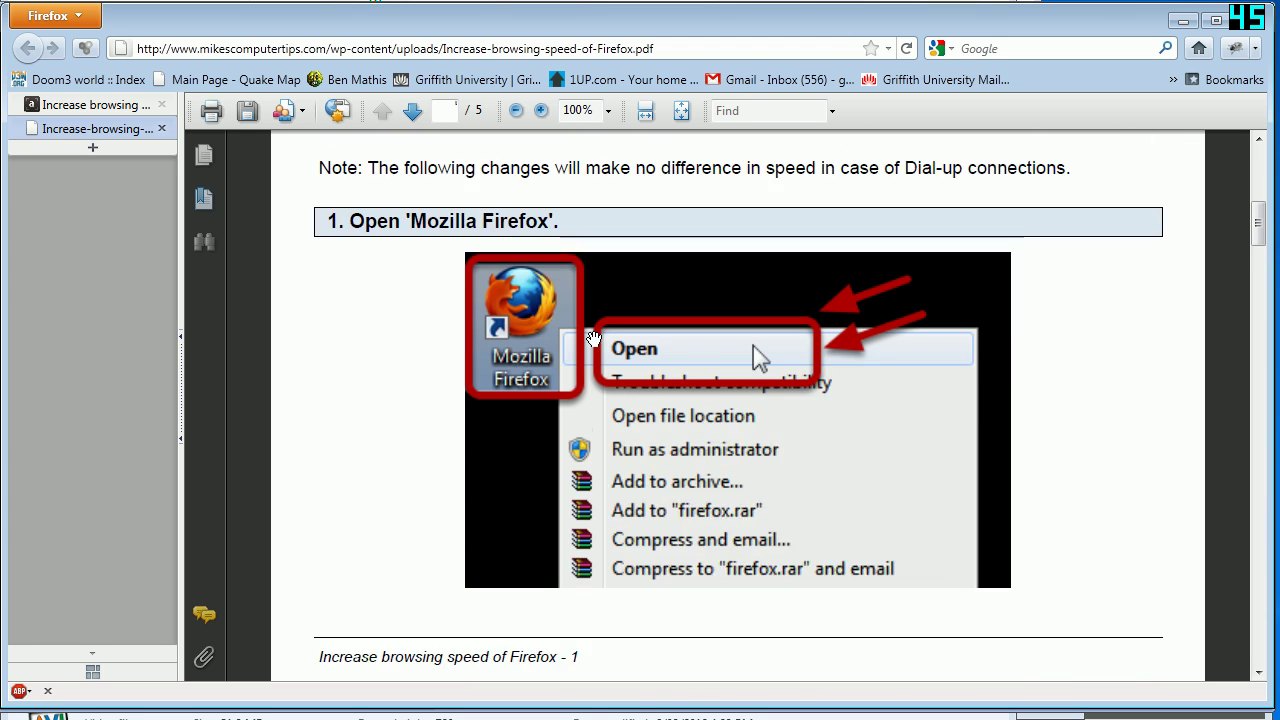
{"action": "scroll", "coordinate": [594, 340], "scroll_direction": "down", "scroll_amount": 4}
{"action": "scroll", "coordinate": [594, 340], "scroll_direction": "down", "scroll_amount": 2}
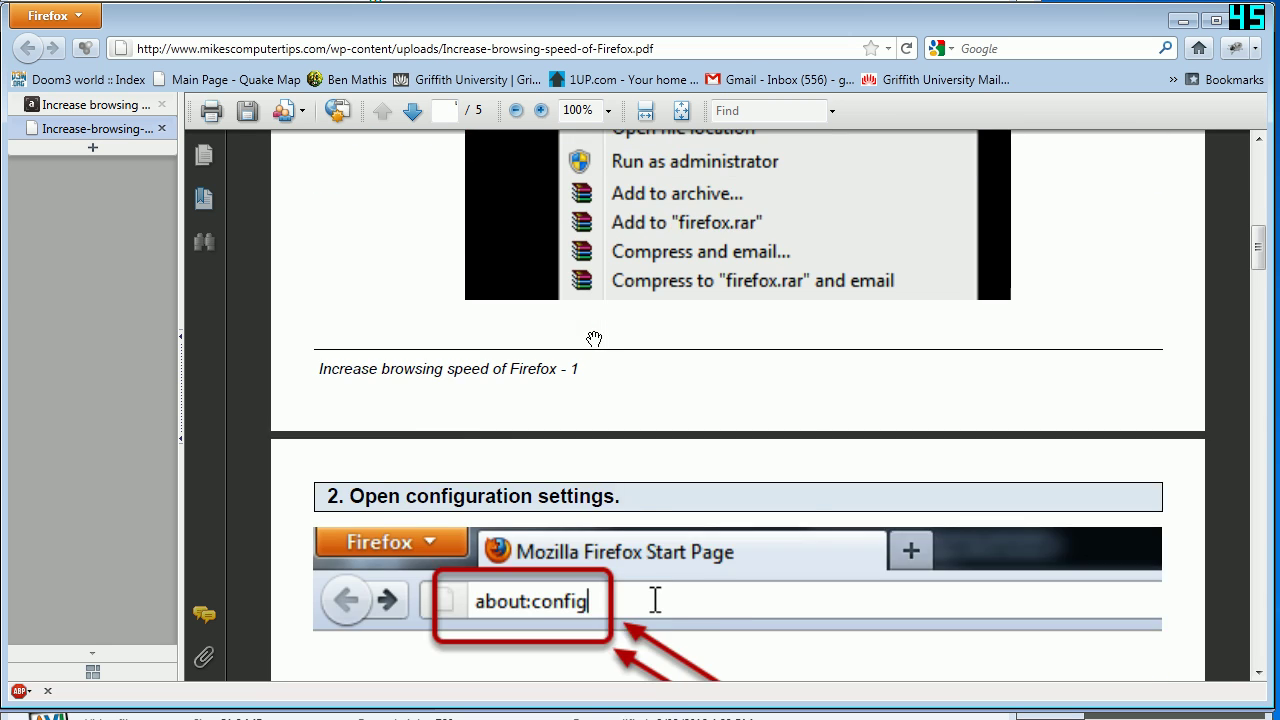
{"action": "scroll", "coordinate": [594, 340], "scroll_direction": "down", "scroll_amount": 5}
{"action": "scroll", "coordinate": [594, 340], "scroll_direction": "down", "scroll_amount": 3}
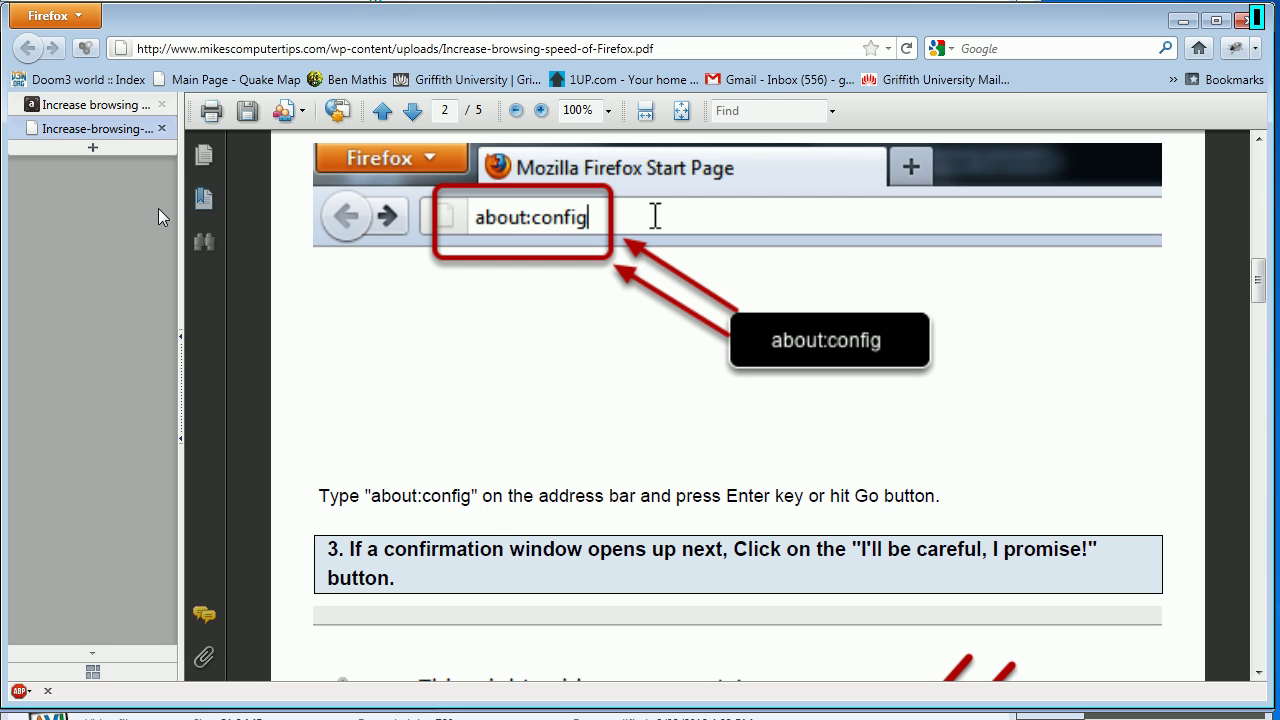
Step: Load about:config in a new tab and acknowledge the first warranty prompt
{"action": "left_click", "coordinate": [93, 147]}
{"action": "type", "text": "a"}
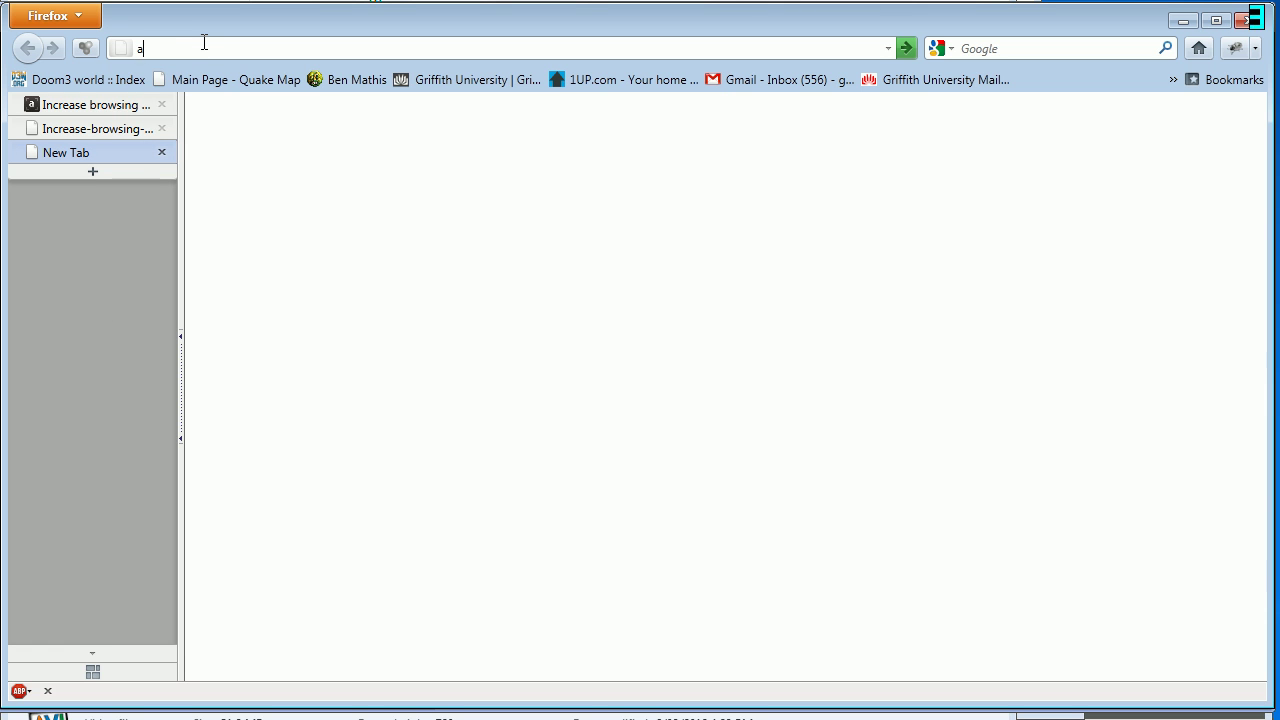
{"action": "type", "text": "bout:config"}
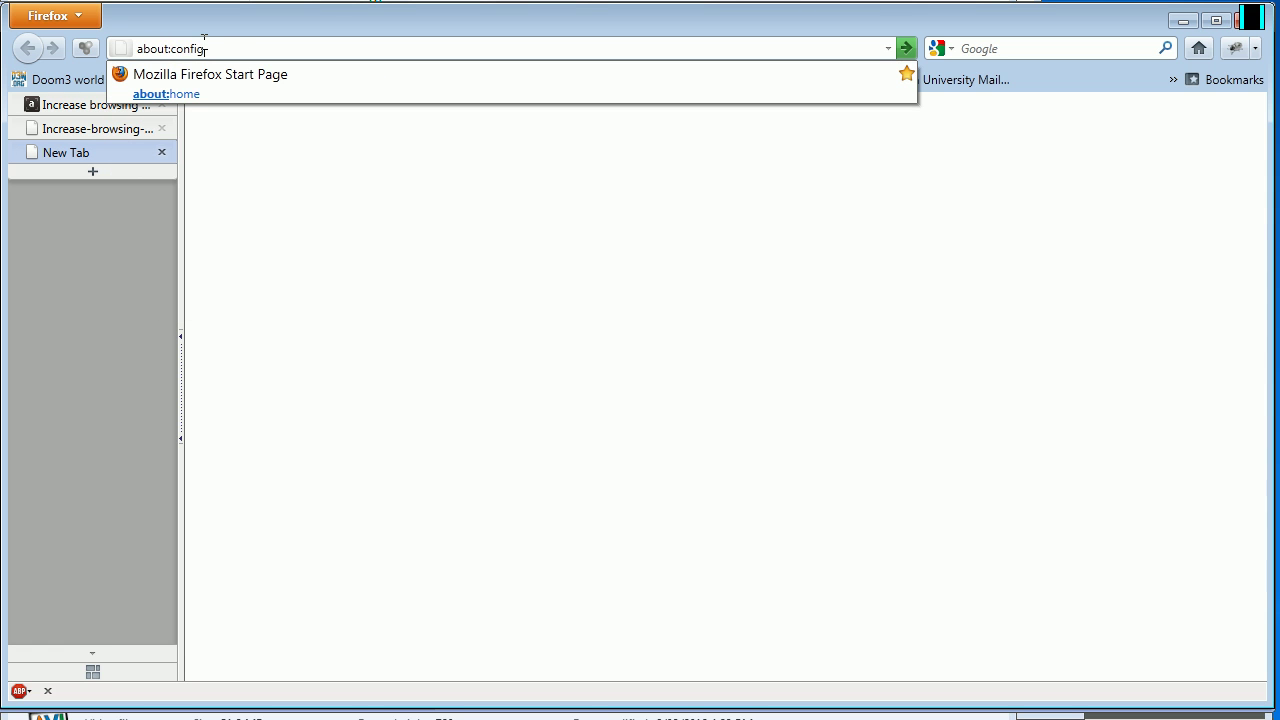
{"action": "key", "text": "Return"}
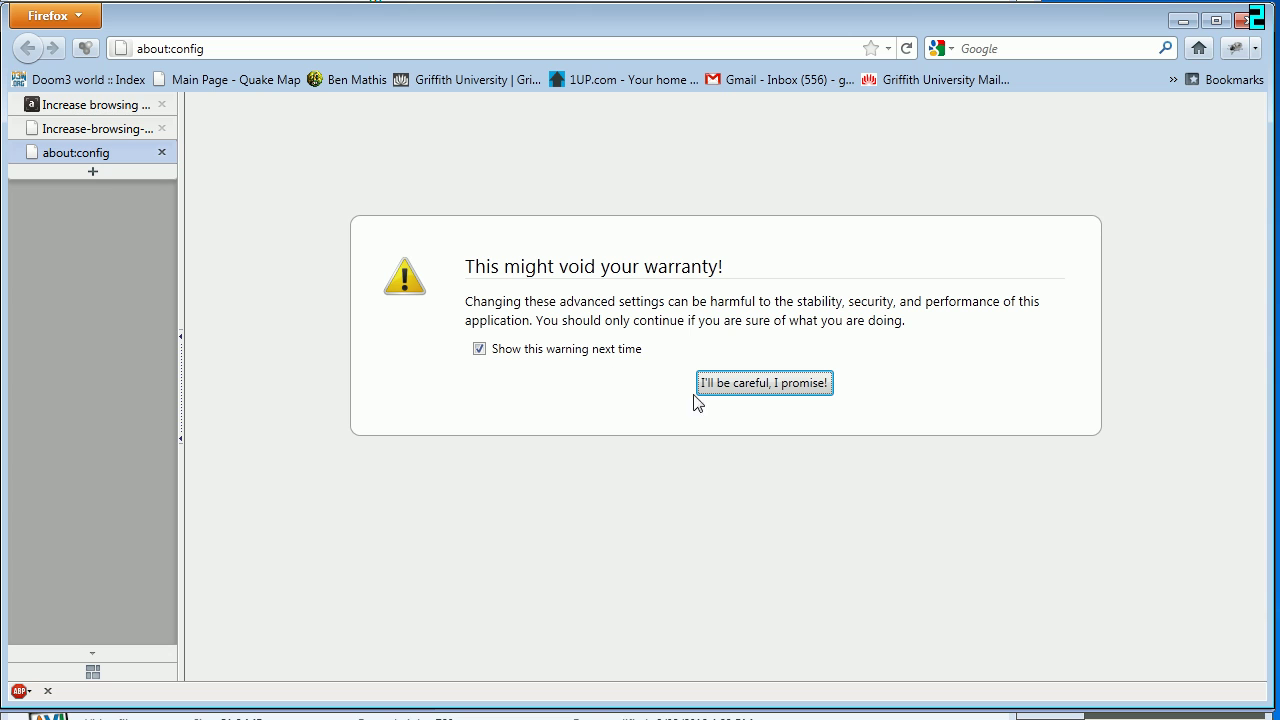
{"action": "left_click", "coordinate": [755, 385]}
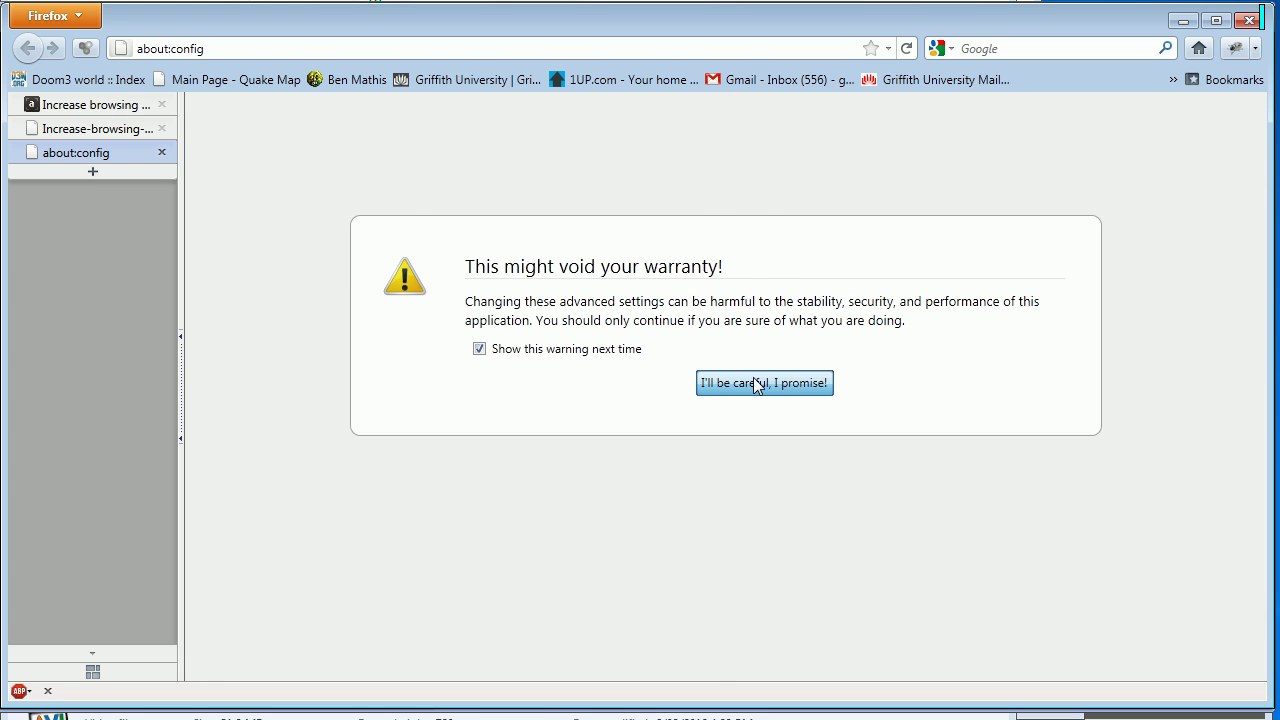
Step: Proceed past the warning into the about:config preference list
{"action": "left_click", "coordinate": [753, 378]}
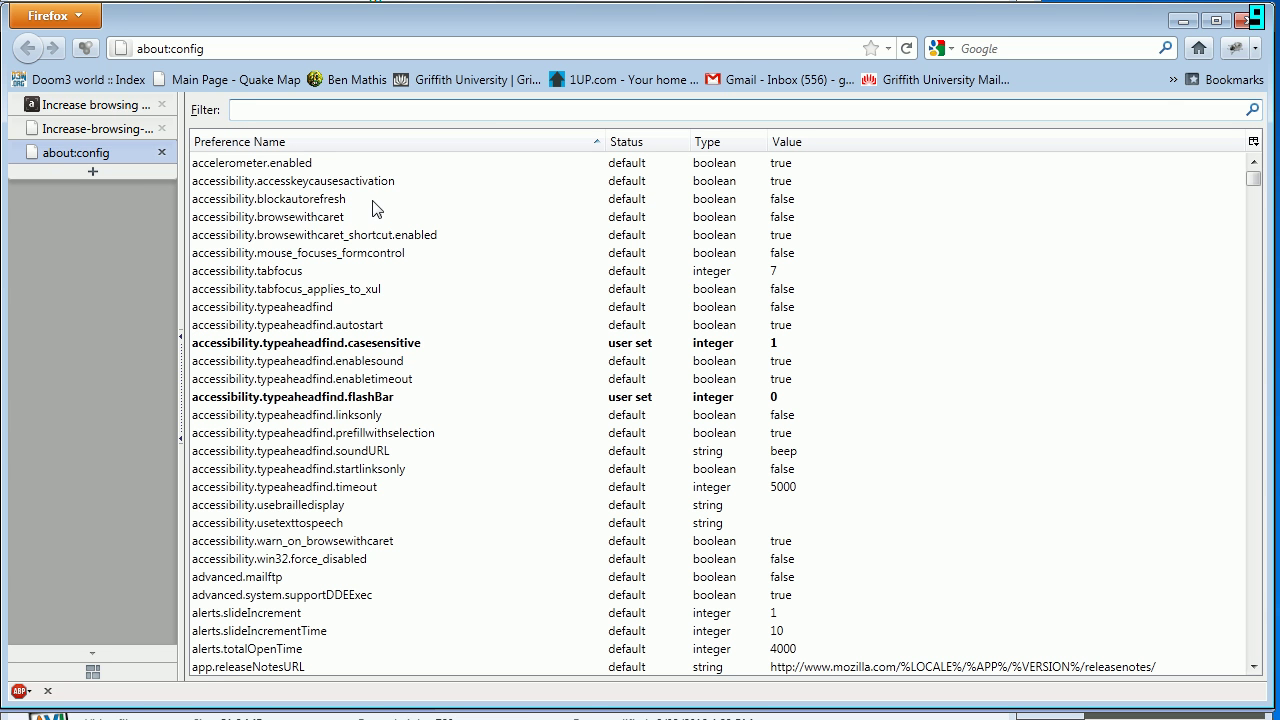
{"action": "scroll", "coordinate": [375, 207], "scroll_direction": "down", "scroll_amount": 1}
{"action": "scroll", "coordinate": [375, 207], "scroll_direction": "up", "scroll_amount": 1}
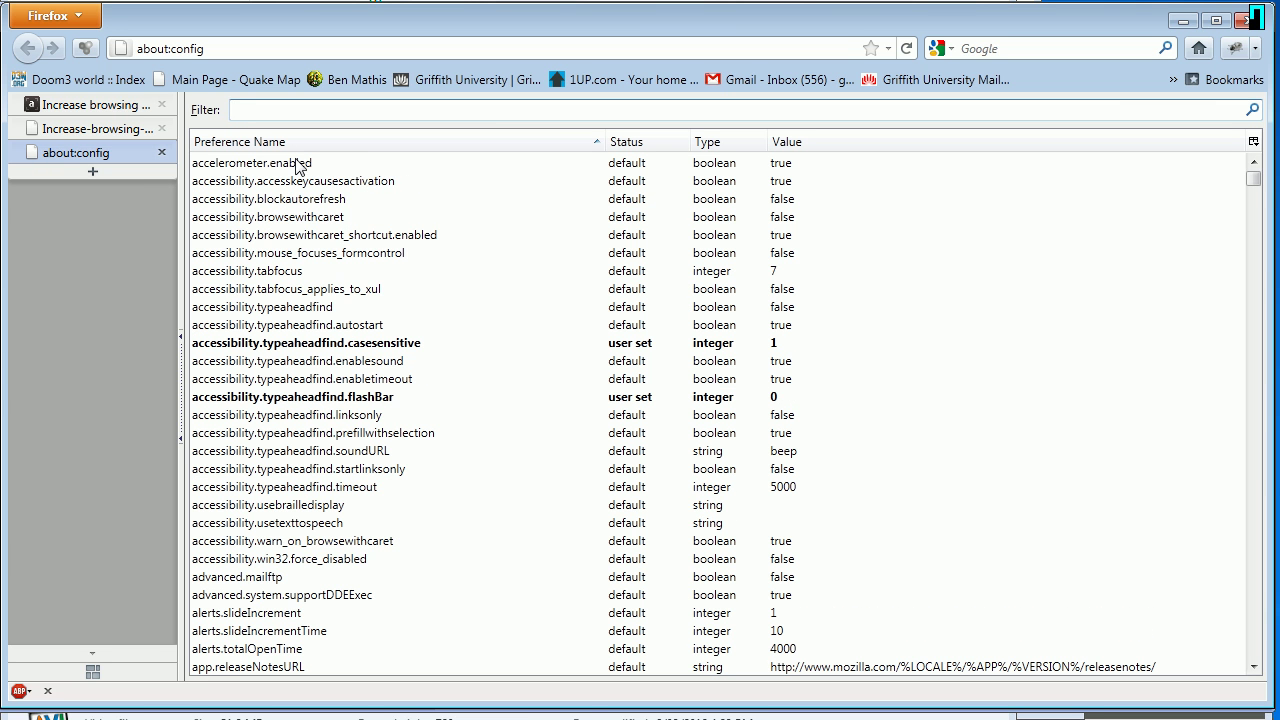
Step: Read further through the PDF guide's next instructions
{"action": "left_click", "coordinate": [120, 128]}
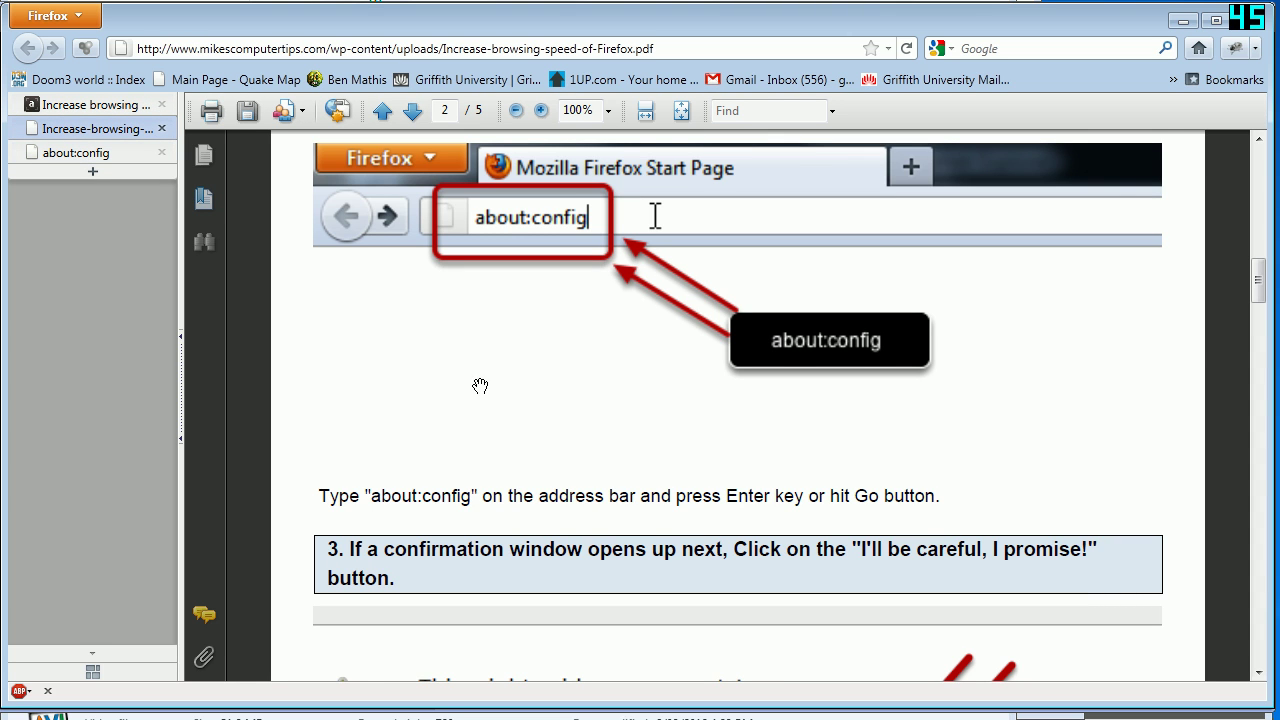
{"action": "scroll", "coordinate": [483, 379], "scroll_direction": "down", "scroll_amount": 5}
{"action": "scroll", "coordinate": [483, 379], "scroll_direction": "down", "scroll_amount": 1}
{"action": "scroll", "coordinate": [483, 379], "scroll_direction": "down", "scroll_amount": 2}
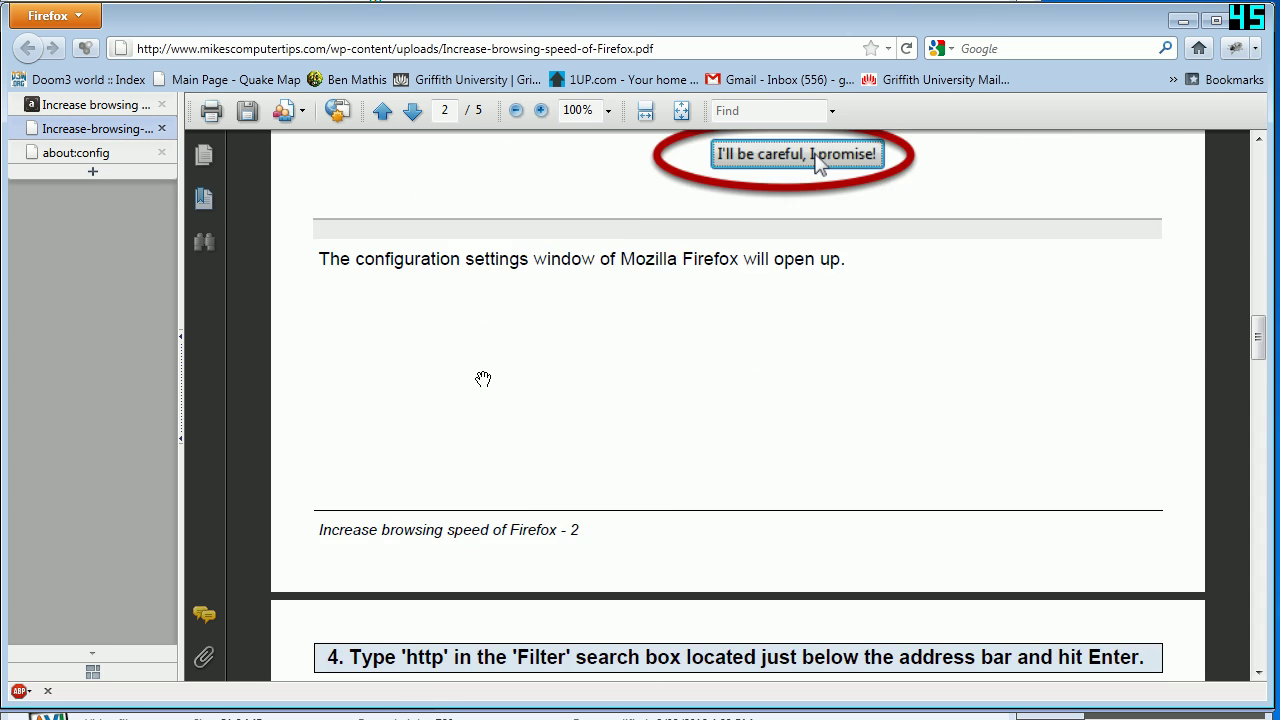
{"action": "scroll", "coordinate": [483, 379], "scroll_direction": "down", "scroll_amount": 2}
{"action": "scroll", "coordinate": [483, 379], "scroll_direction": "down", "scroll_amount": 3}
{"action": "scroll", "coordinate": [483, 379], "scroll_direction": "down", "scroll_amount": 2}
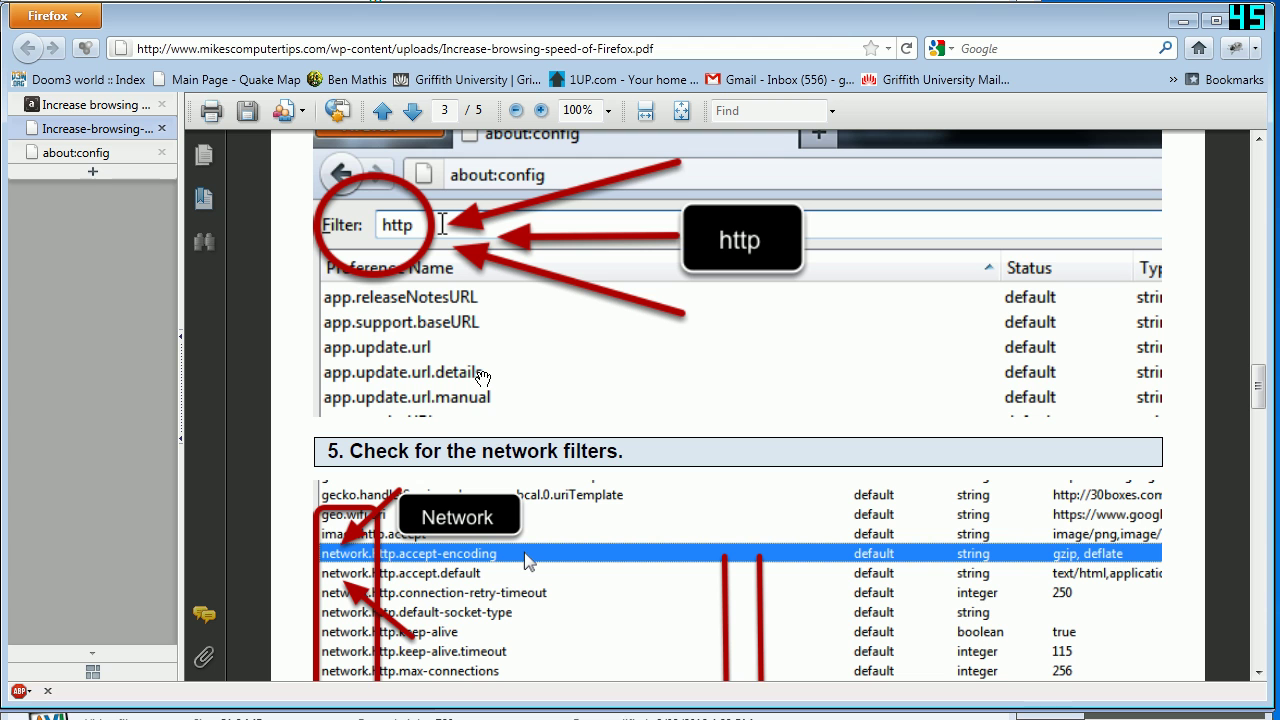
{"action": "scroll", "coordinate": [465, 331], "scroll_direction": "down", "scroll_amount": 1}
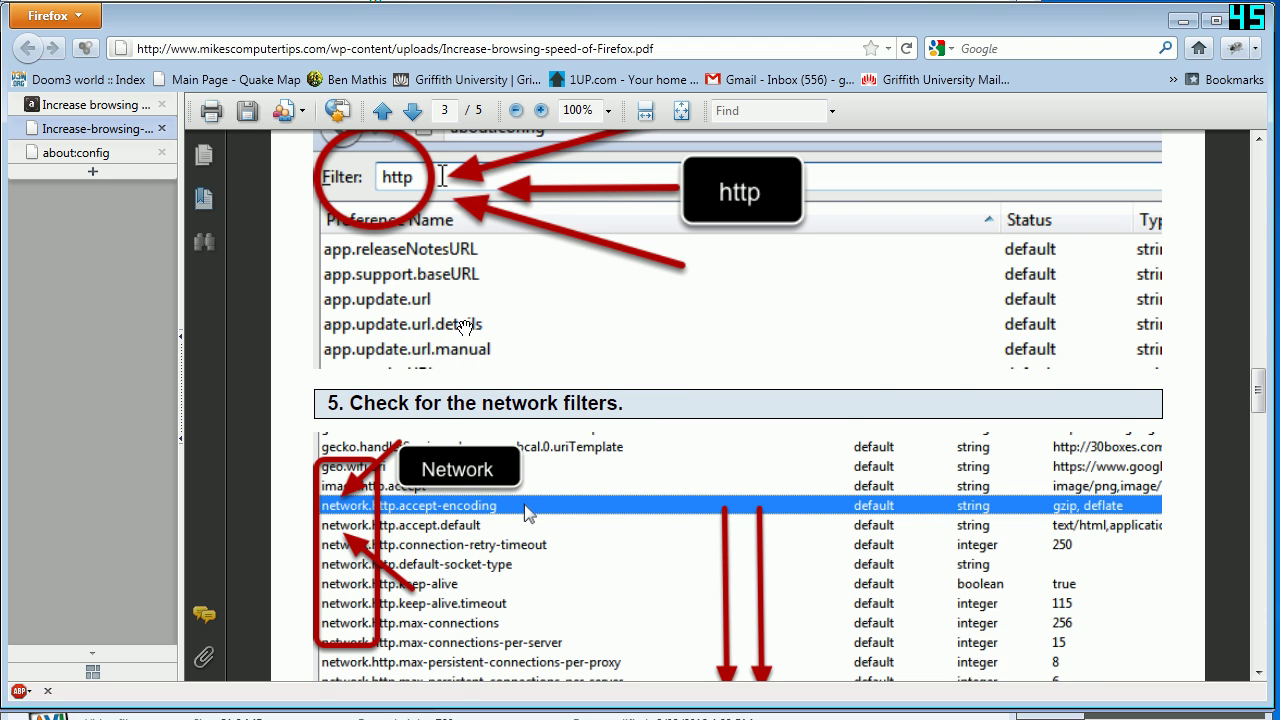
Step: Back in about:config, scroll the http-filtered list to the network.http entries
{"action": "left_click", "coordinate": [94, 154]}
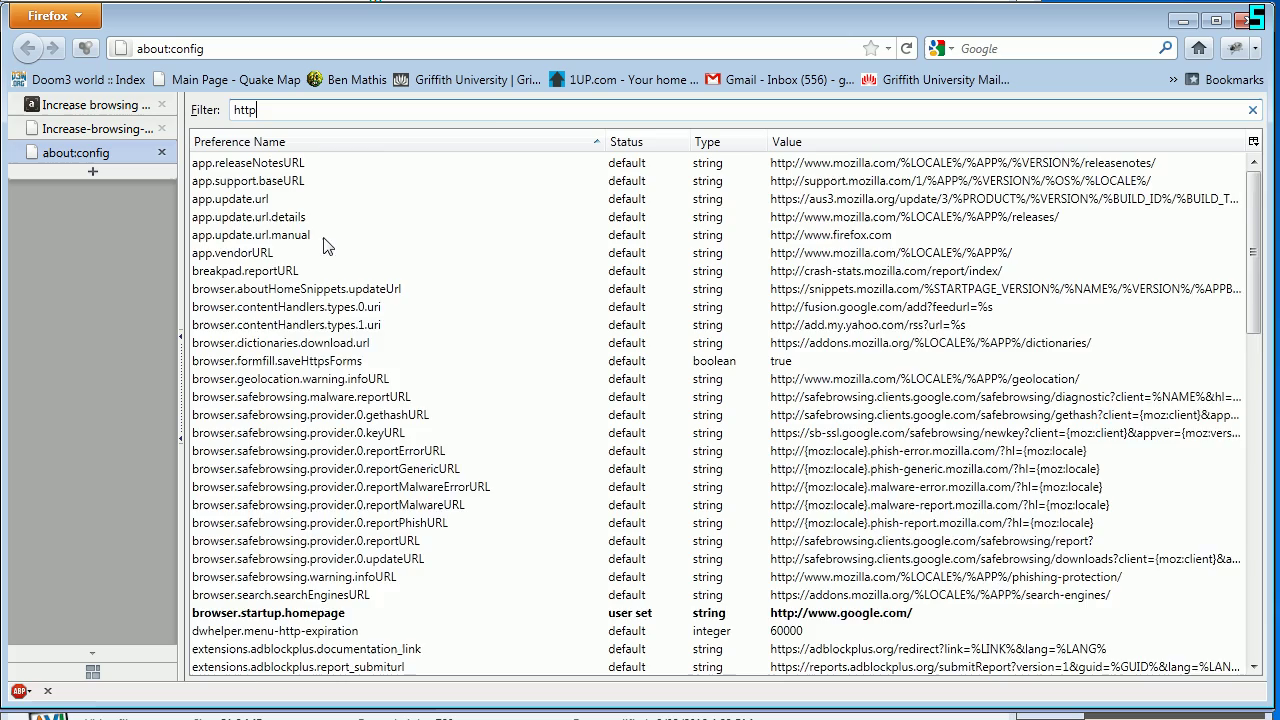
{"action": "scroll", "coordinate": [325, 248], "scroll_direction": "down", "scroll_amount": 3}
{"action": "scroll", "coordinate": [327, 251], "scroll_direction": "down", "scroll_amount": 5}
{"action": "scroll", "coordinate": [329, 254], "scroll_direction": "down", "scroll_amount": 3}
{"action": "scroll", "coordinate": [332, 258], "scroll_direction": "down", "scroll_amount": 5}
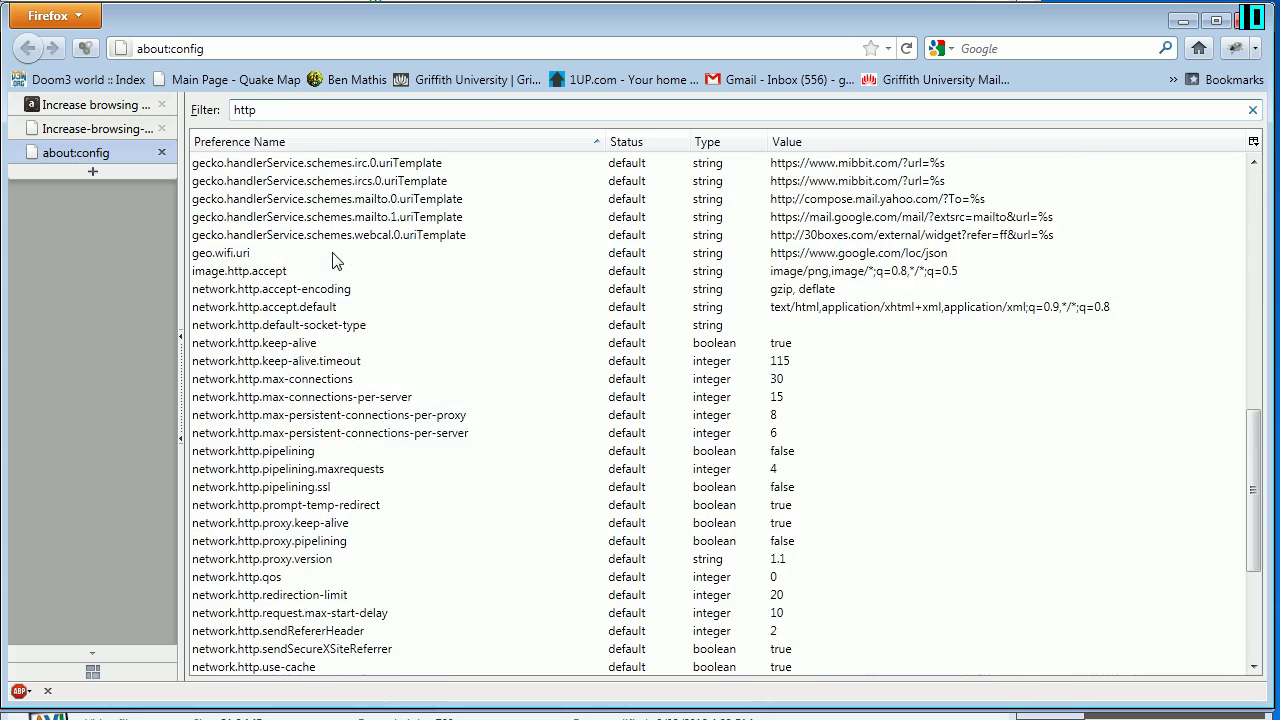
{"action": "scroll", "coordinate": [333, 260], "scroll_direction": "down", "scroll_amount": 3}
{"action": "scroll", "coordinate": [333, 260], "scroll_direction": "up", "scroll_amount": 2}
{"action": "scroll", "coordinate": [333, 258], "scroll_direction": "down", "scroll_amount": 1}
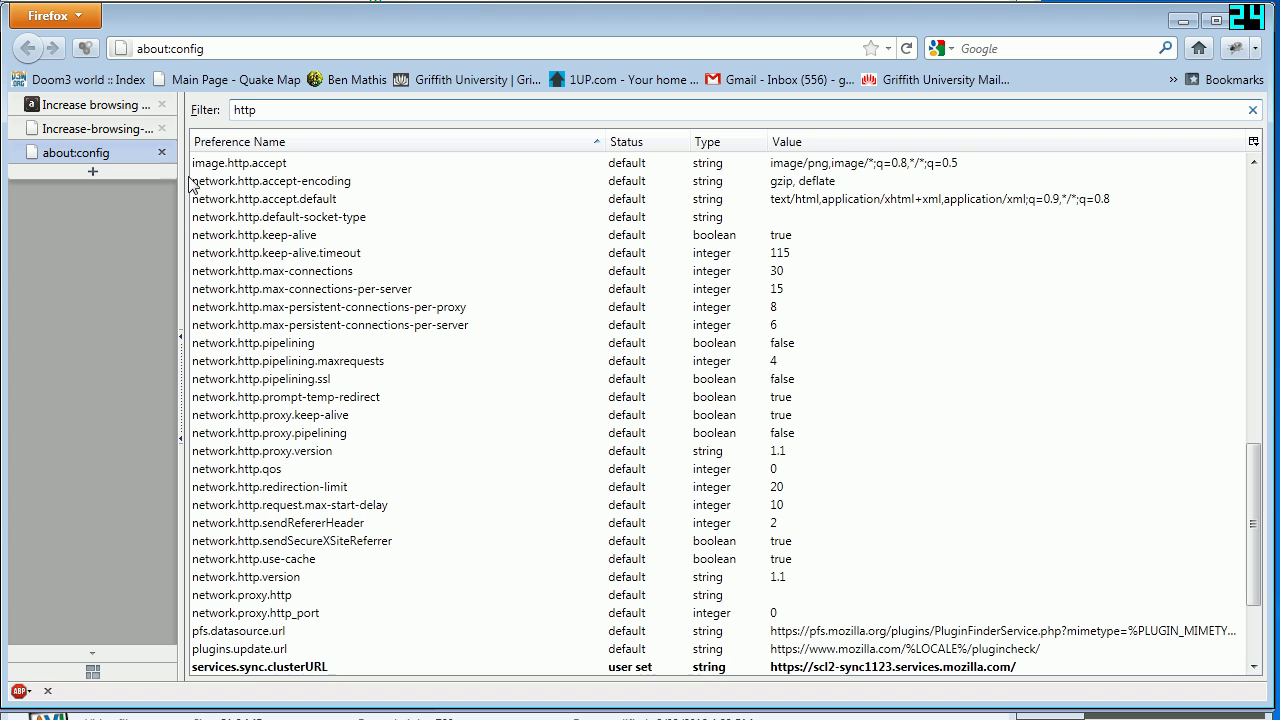
{"action": "left_click", "coordinate": [90, 128]}
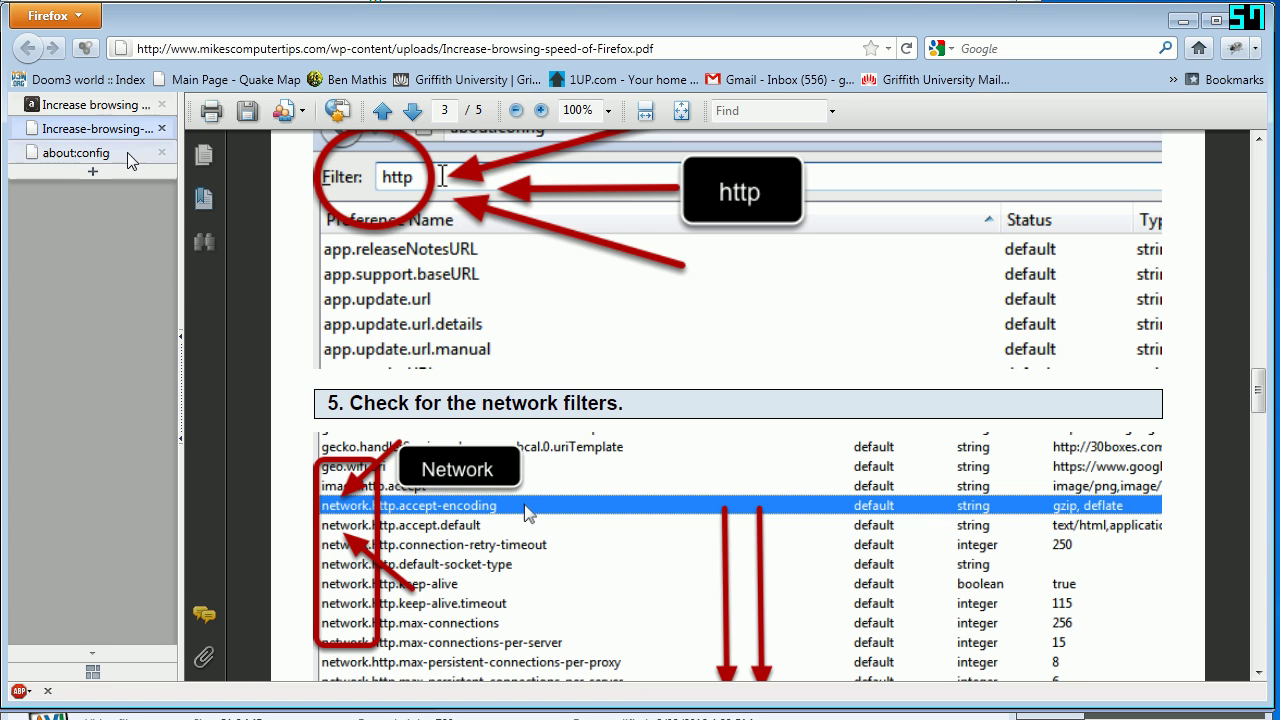
{"action": "scroll", "coordinate": [538, 557], "scroll_direction": "down", "scroll_amount": 2}
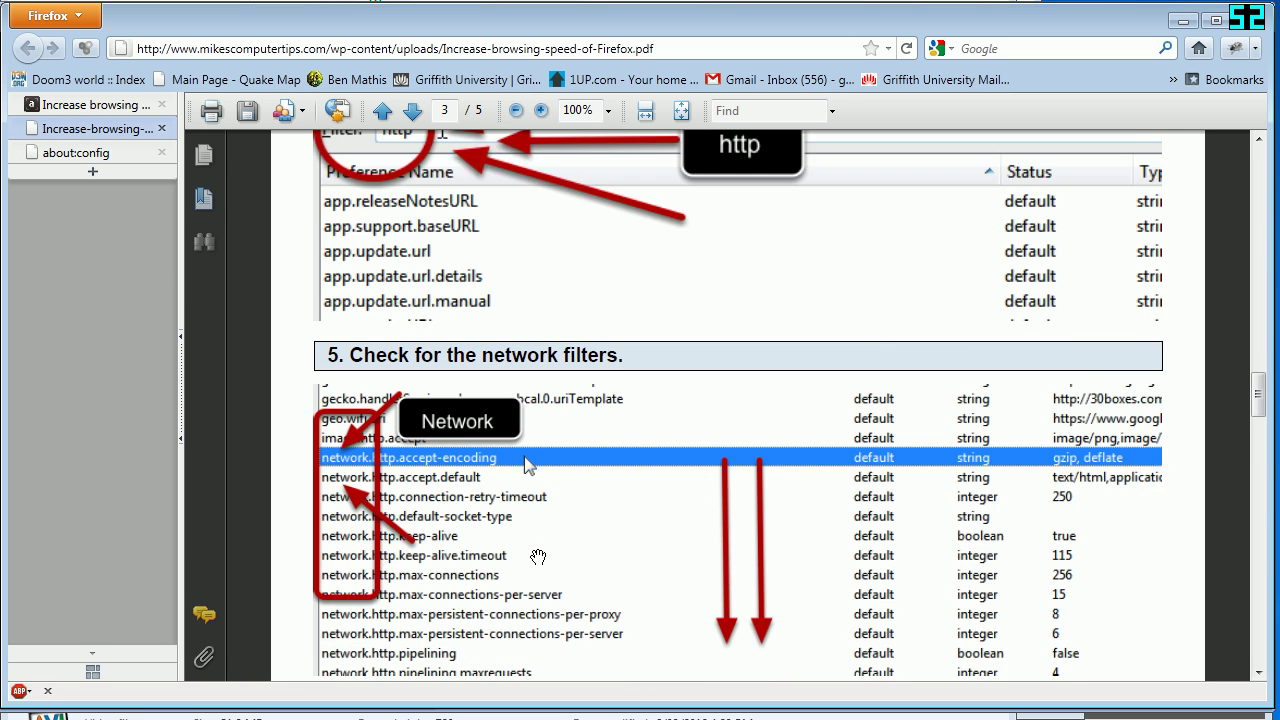
{"action": "scroll", "coordinate": [538, 557], "scroll_direction": "down", "scroll_amount": 1}
{"action": "scroll", "coordinate": [438, 512], "scroll_direction": "down", "scroll_amount": 3}
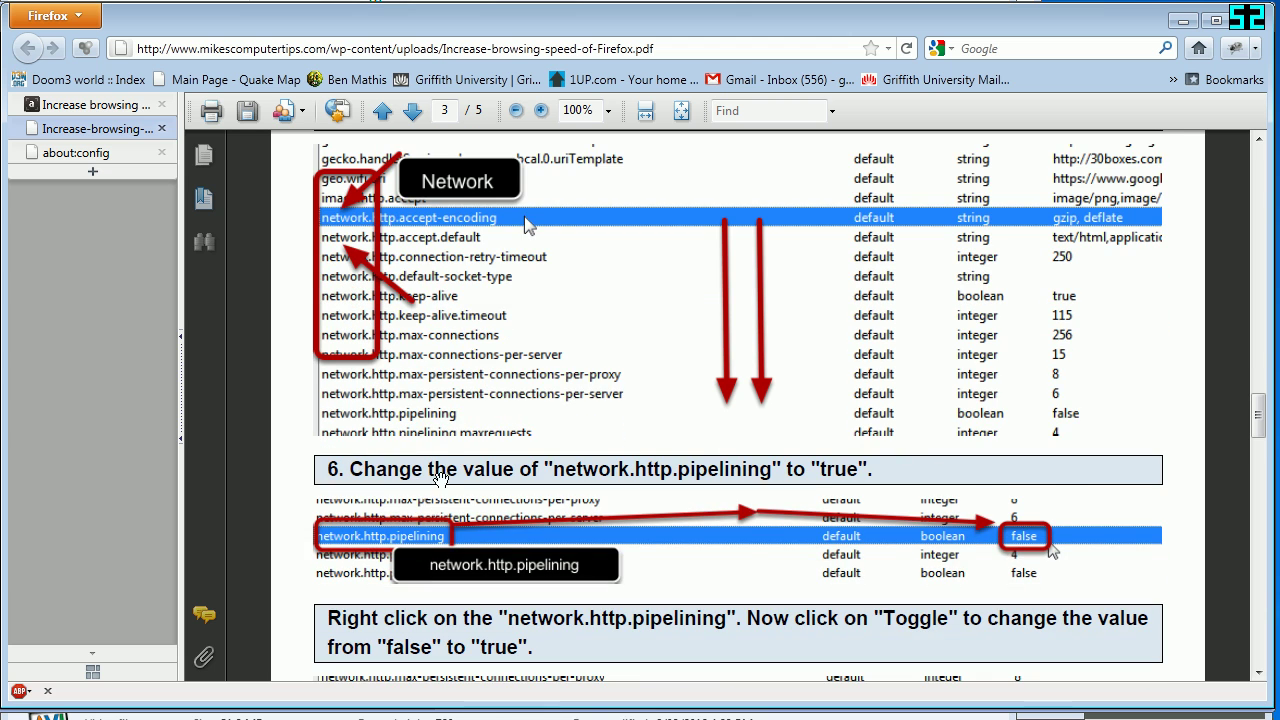
{"action": "scroll", "coordinate": [432, 477], "scroll_direction": "down", "scroll_amount": 2}
{"action": "scroll", "coordinate": [425, 476], "scroll_direction": "up", "scroll_amount": 1}
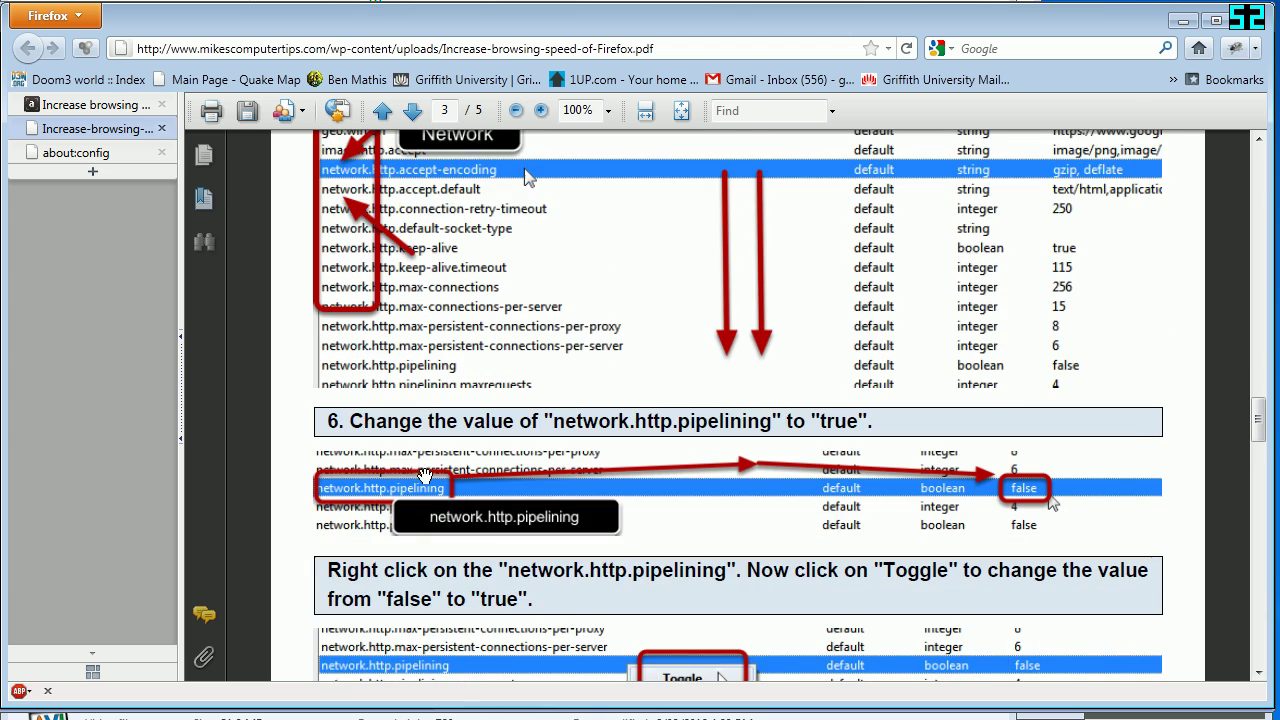
{"action": "scroll", "coordinate": [462, 448], "scroll_direction": "down", "scroll_amount": 1}
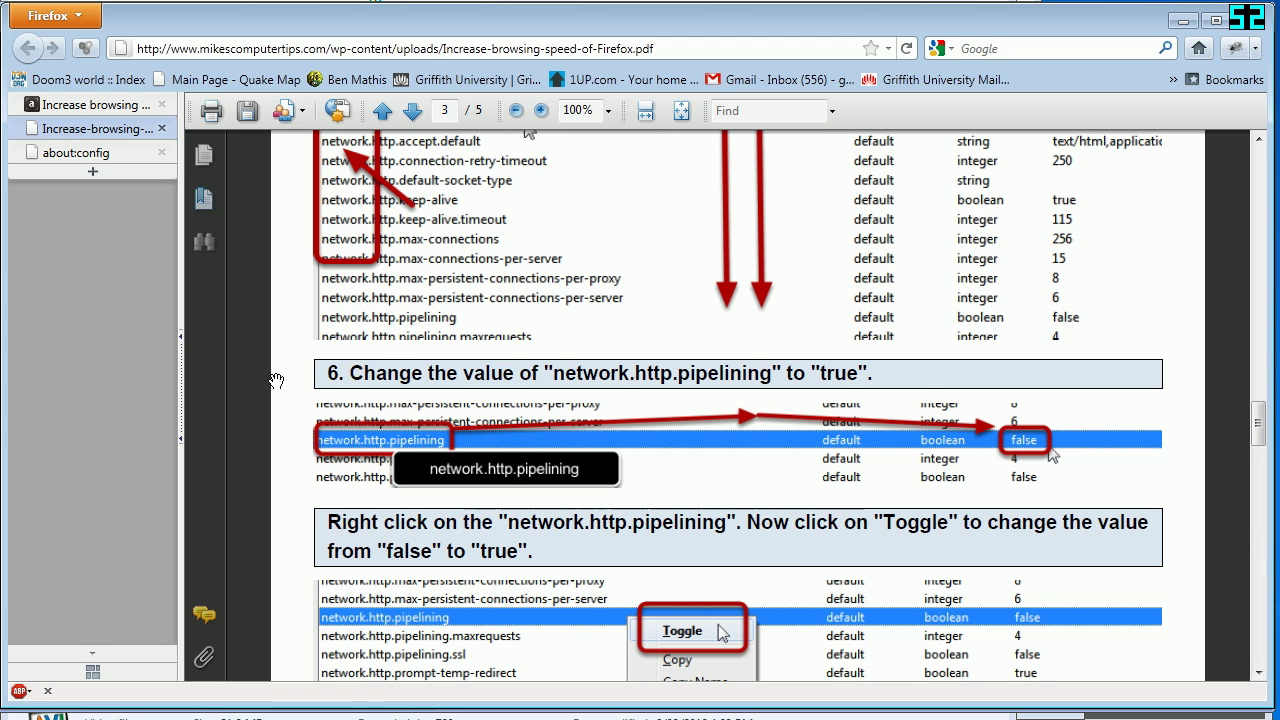
{"action": "left_click", "coordinate": [78, 152]}
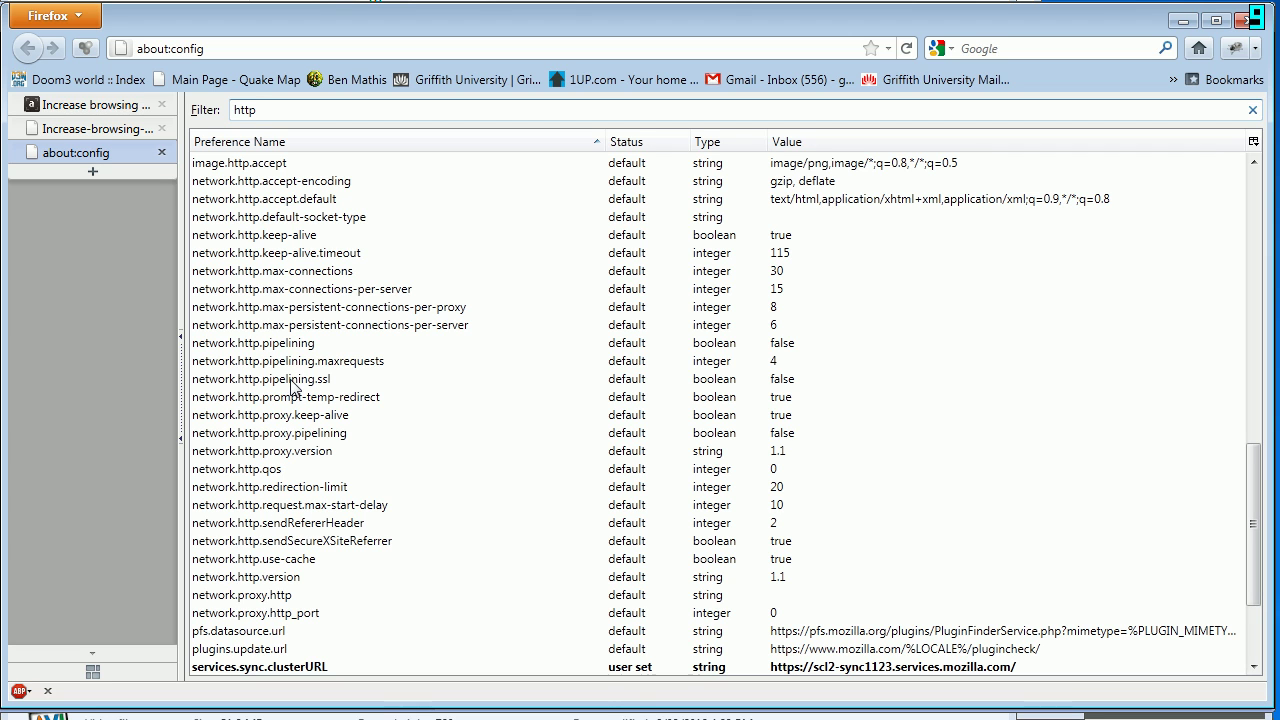
Step: Toggle network.http.pipelining from false to true
{"action": "left_click", "coordinate": [305, 347]}
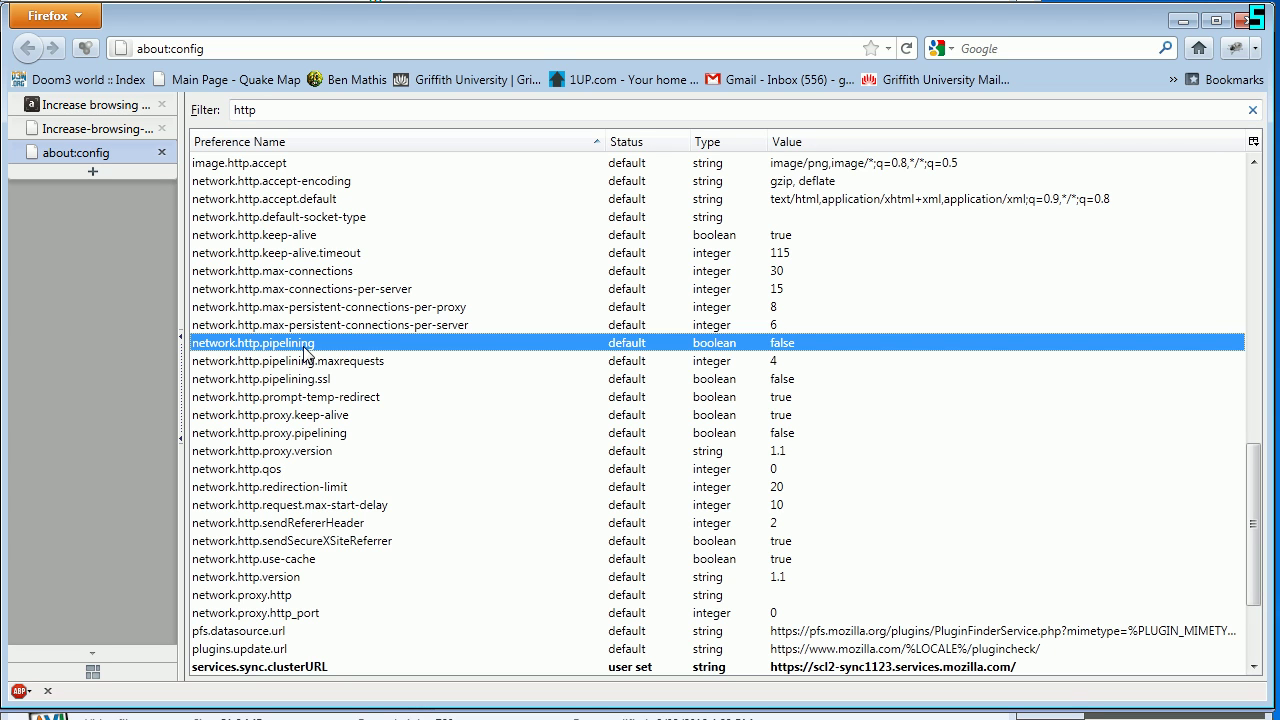
{"action": "right_click", "coordinate": [541, 349]}
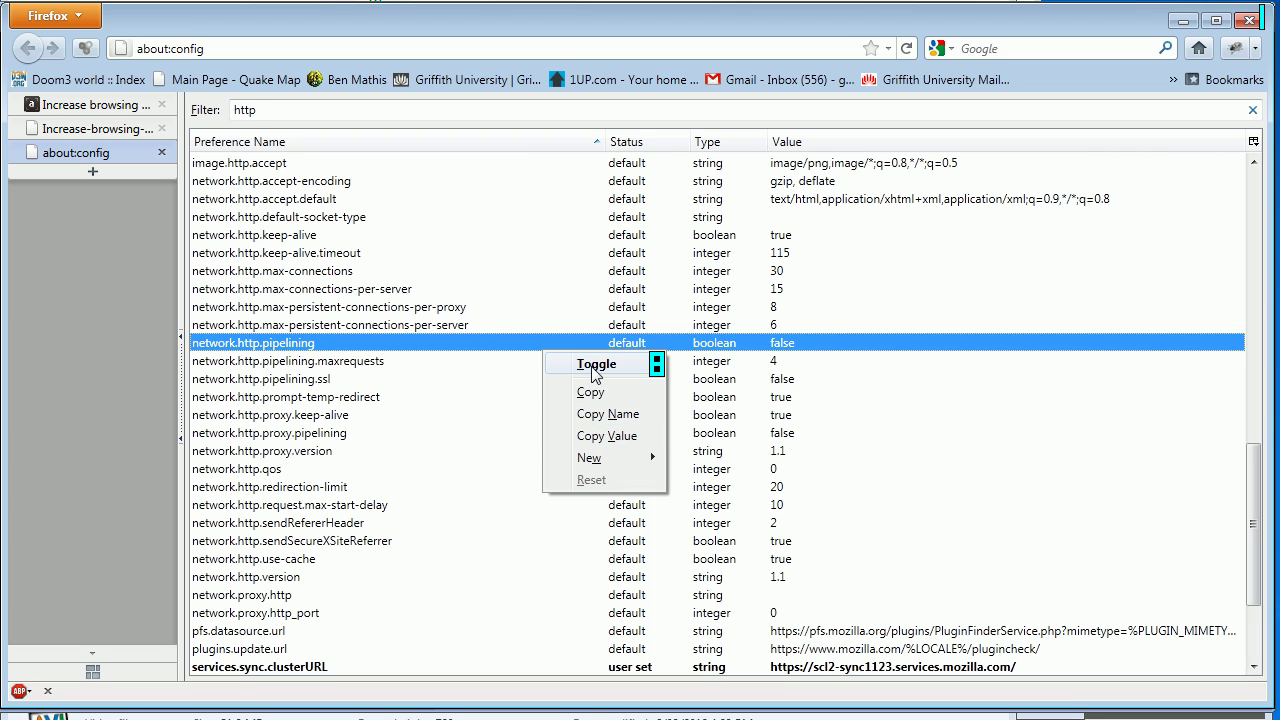
{"action": "left_click", "coordinate": [593, 364]}
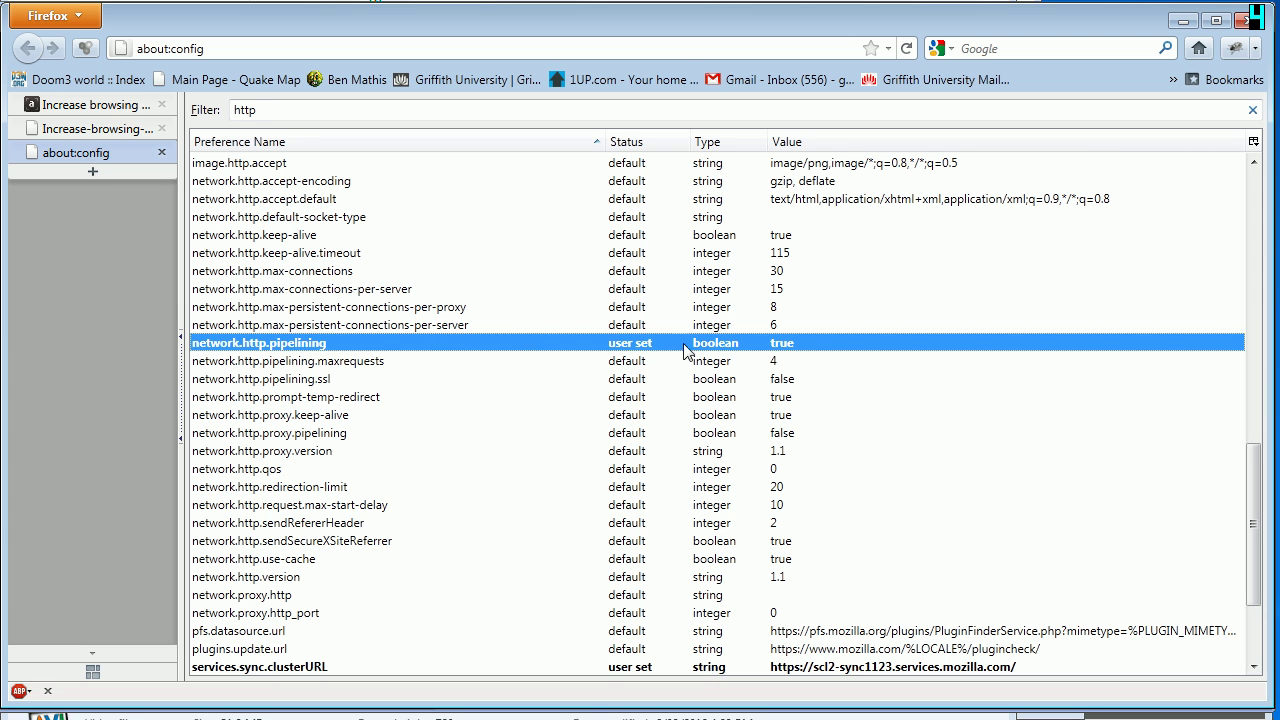
Step: Read the PDF's step 7 on setting maxrequests to 8, then return to about:config
{"action": "left_click", "coordinate": [103, 126]}
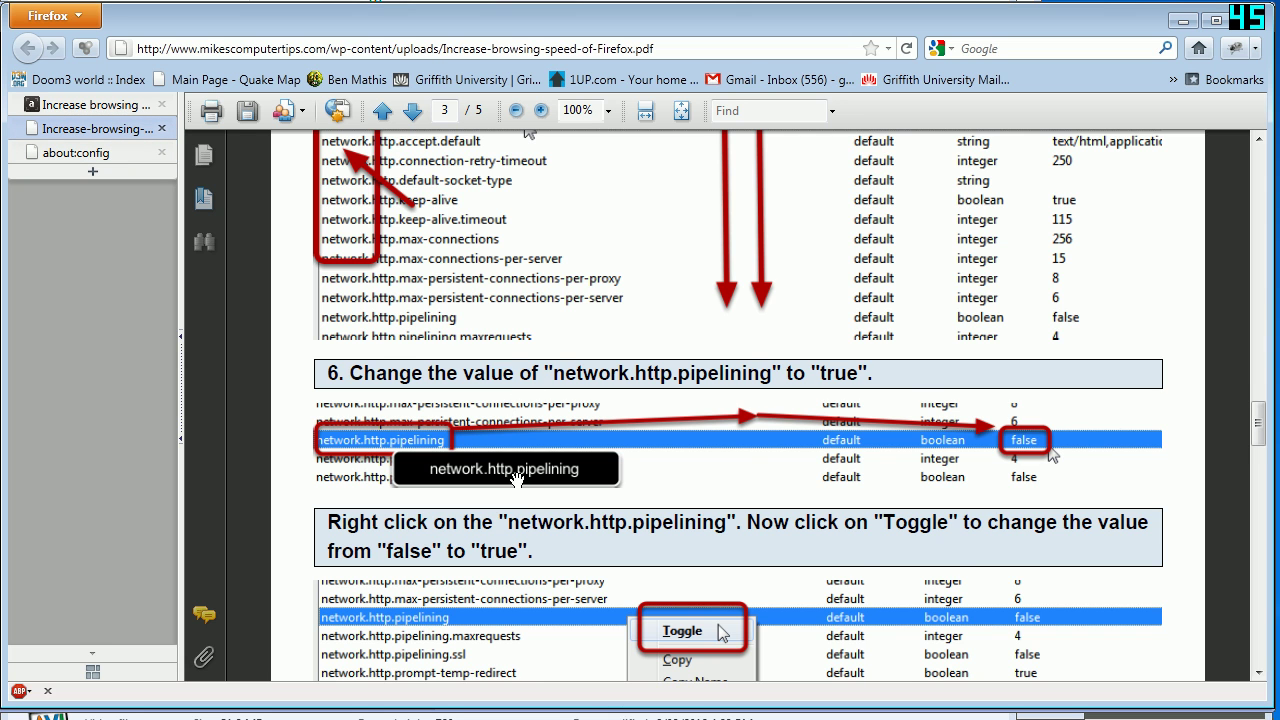
{"action": "scroll", "coordinate": [530, 495], "scroll_direction": "down", "scroll_amount": 5}
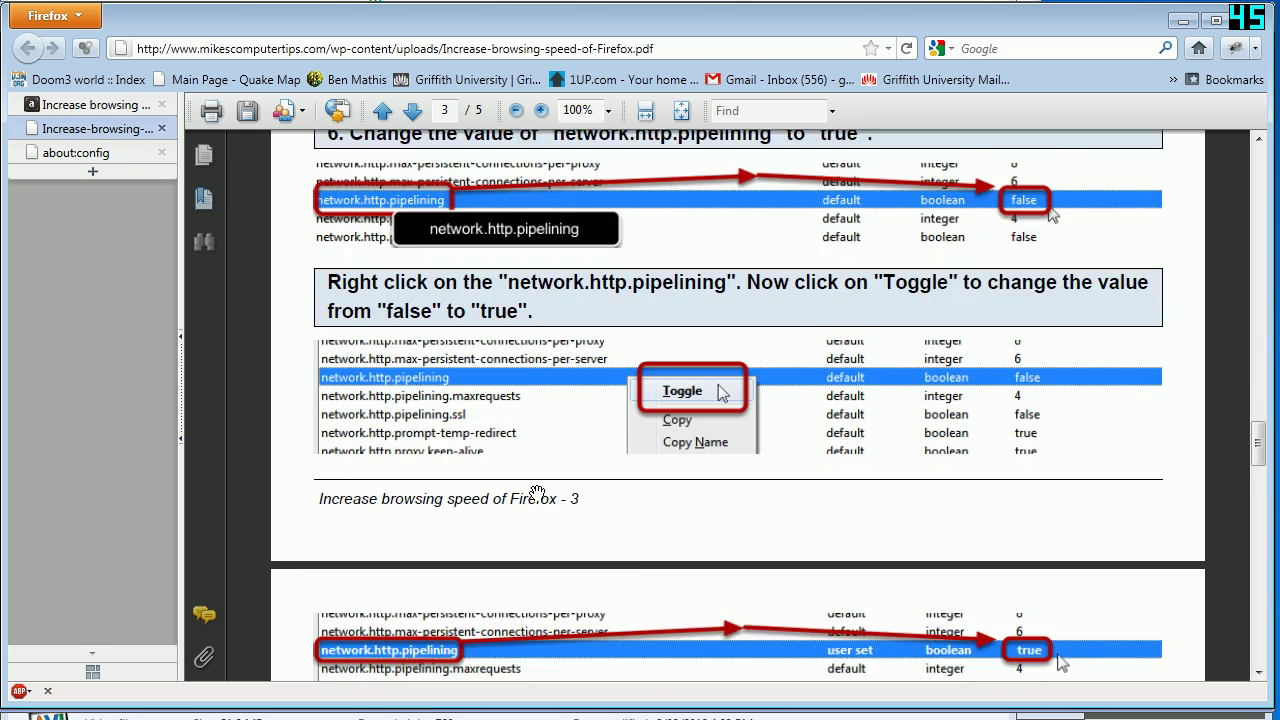
{"action": "scroll", "coordinate": [537, 492], "scroll_direction": "down", "scroll_amount": 1}
{"action": "scroll", "coordinate": [537, 492], "scroll_direction": "down", "scroll_amount": 1}
{"action": "scroll", "coordinate": [537, 492], "scroll_direction": "down", "scroll_amount": 1}
{"action": "scroll", "coordinate": [537, 490], "scroll_direction": "down", "scroll_amount": 2}
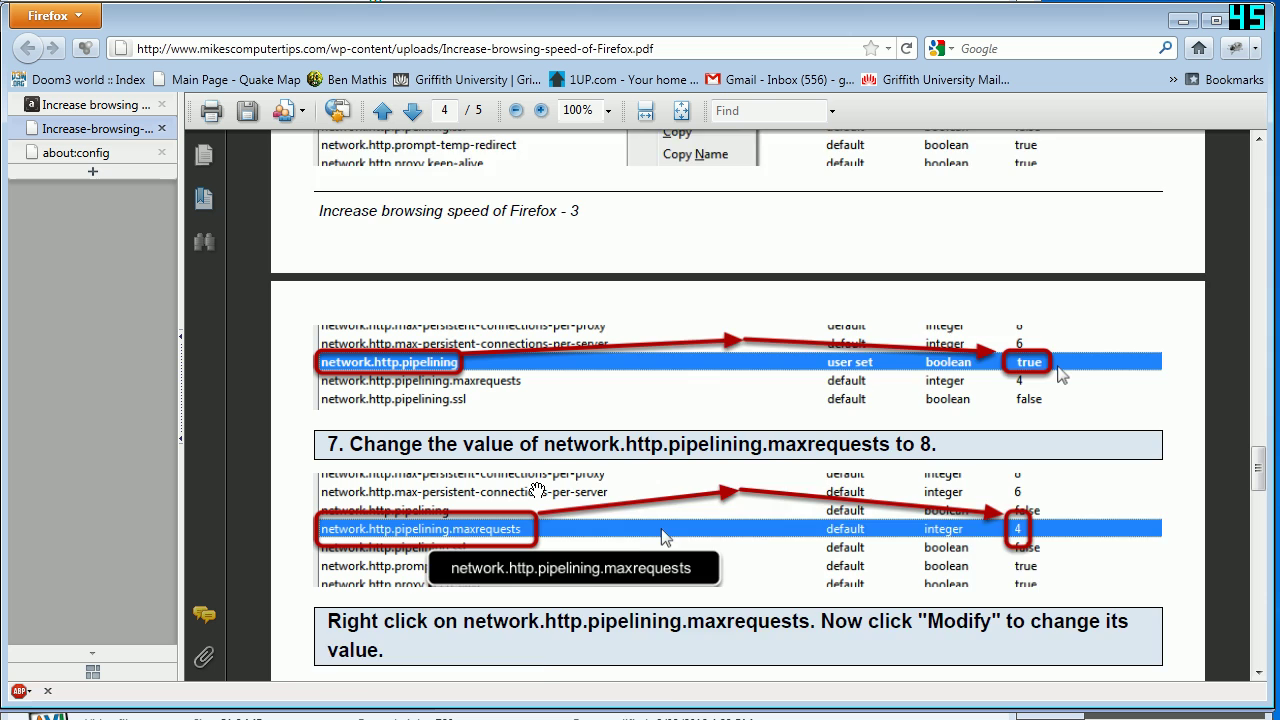
{"action": "scroll", "coordinate": [537, 490], "scroll_direction": "down", "scroll_amount": 2}
{"action": "scroll", "coordinate": [534, 449], "scroll_direction": "down", "scroll_amount": 1}
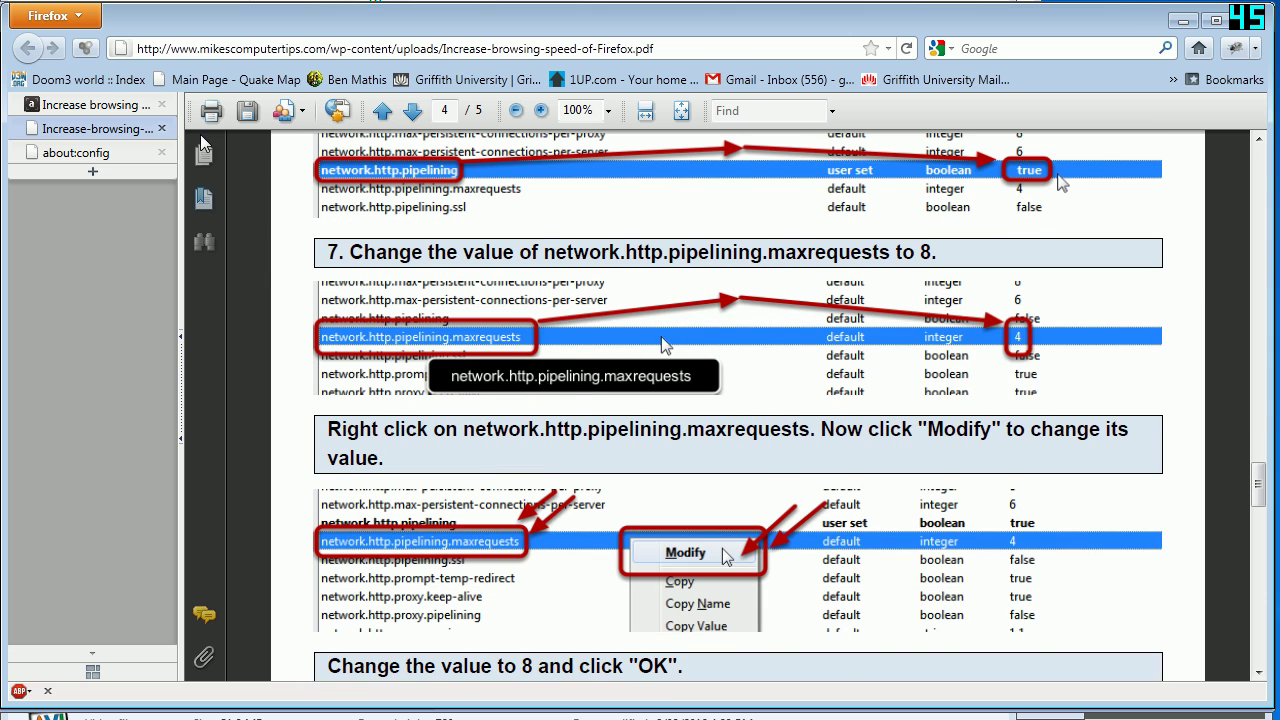
{"action": "left_click", "coordinate": [76, 152]}
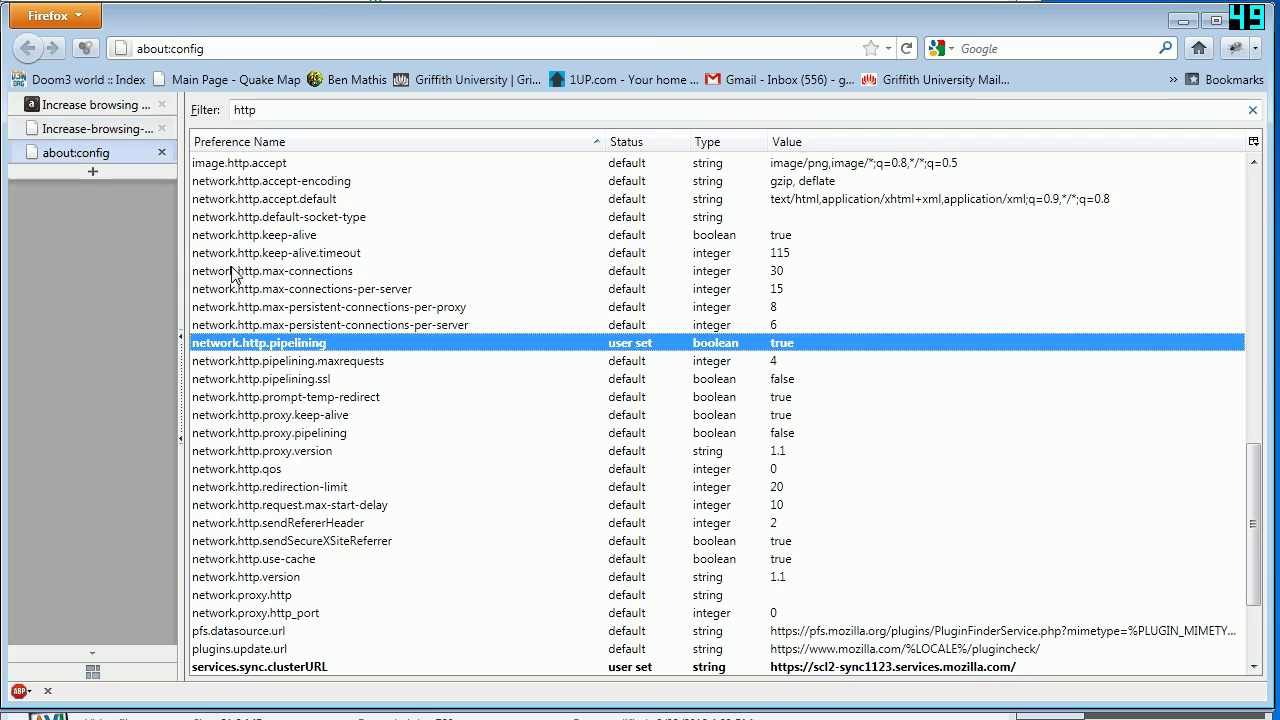
Step: Modify network.http.pipelining.maxrequests, replacing the value 4 with 8
{"action": "left_click", "coordinate": [380, 362]}
{"action": "right_click", "coordinate": [380, 362]}
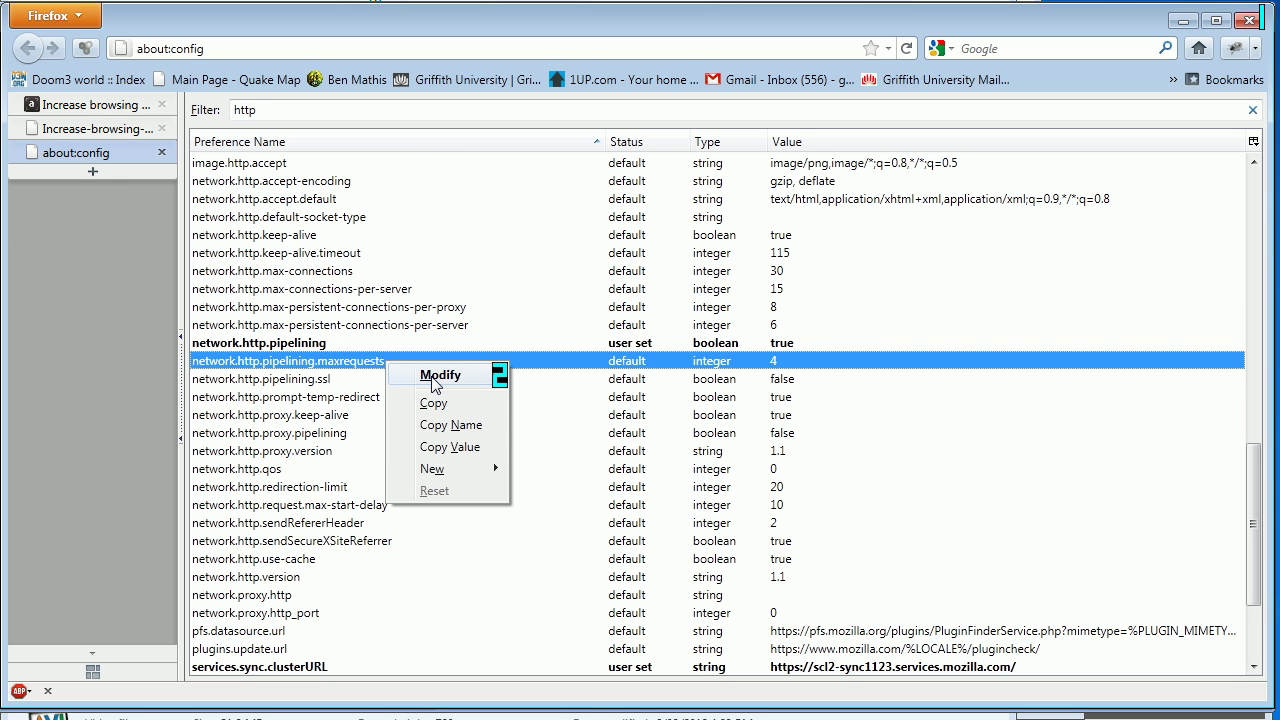
{"action": "left_click", "coordinate": [435, 380]}
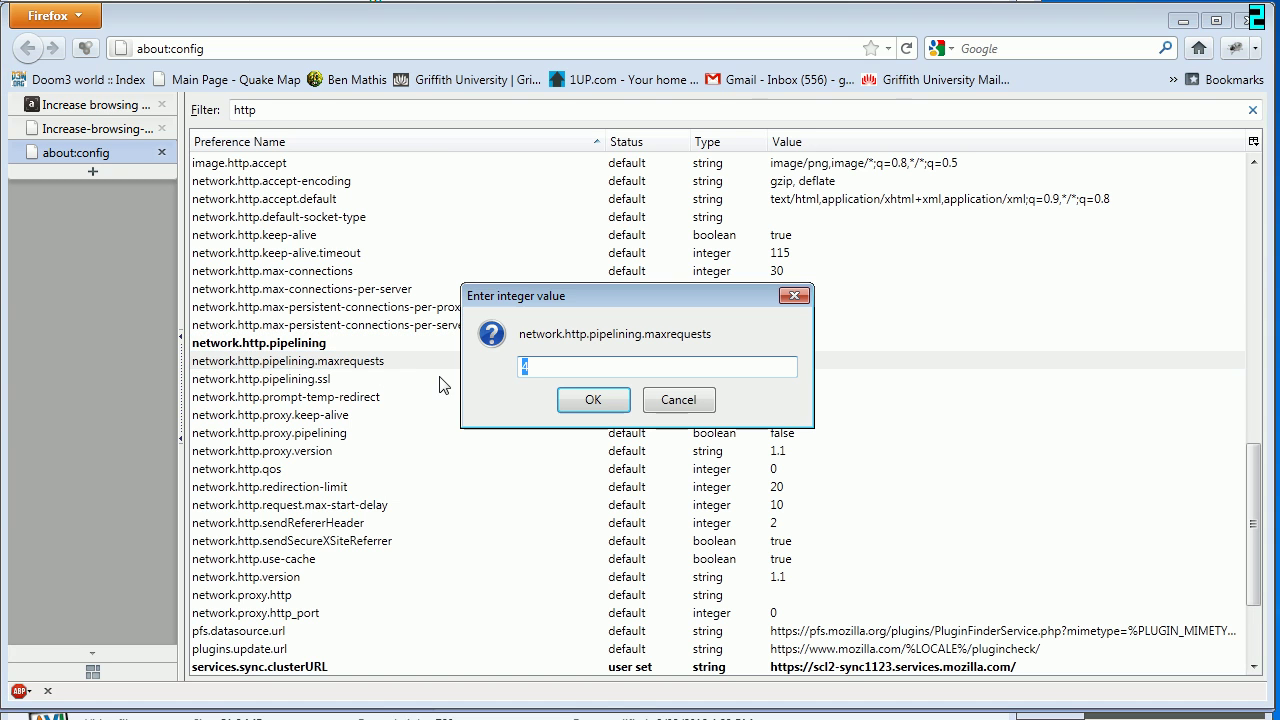
{"action": "left_click", "coordinate": [559, 368]}
{"action": "key", "text": "BackSpace"}
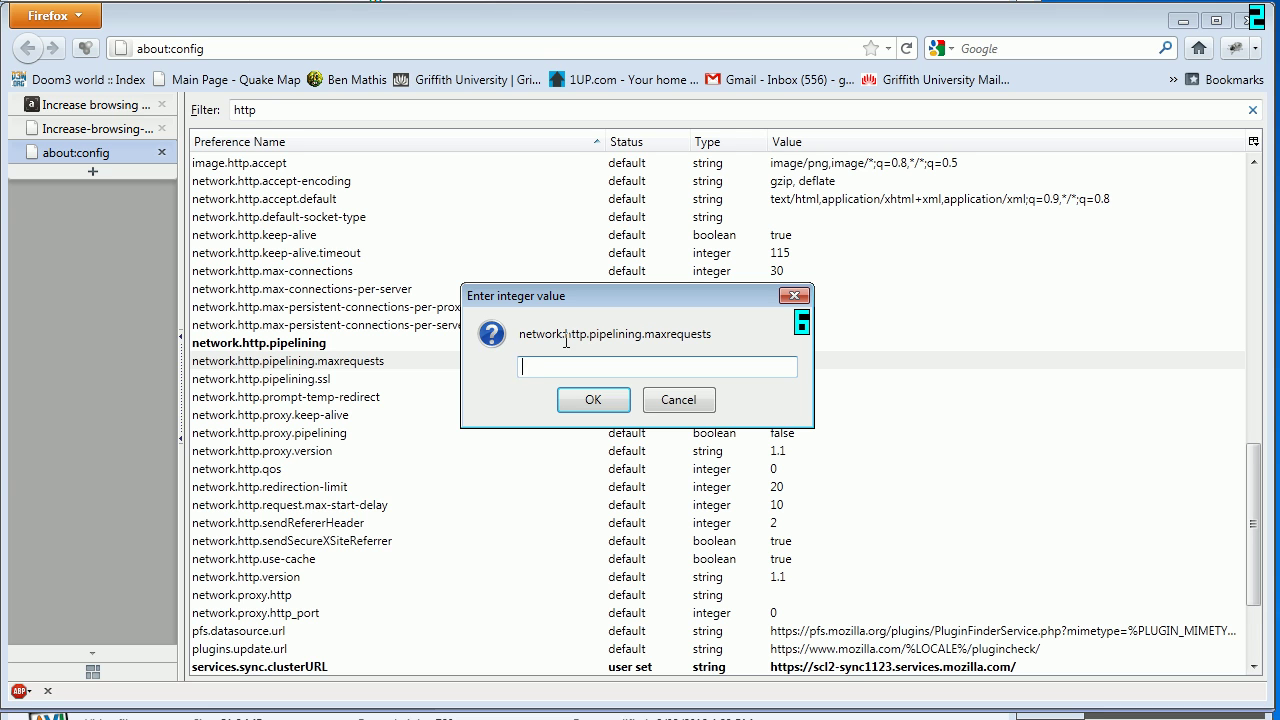
{"action": "type", "text": "8"}
{"action": "left_click", "coordinate": [593, 400]}
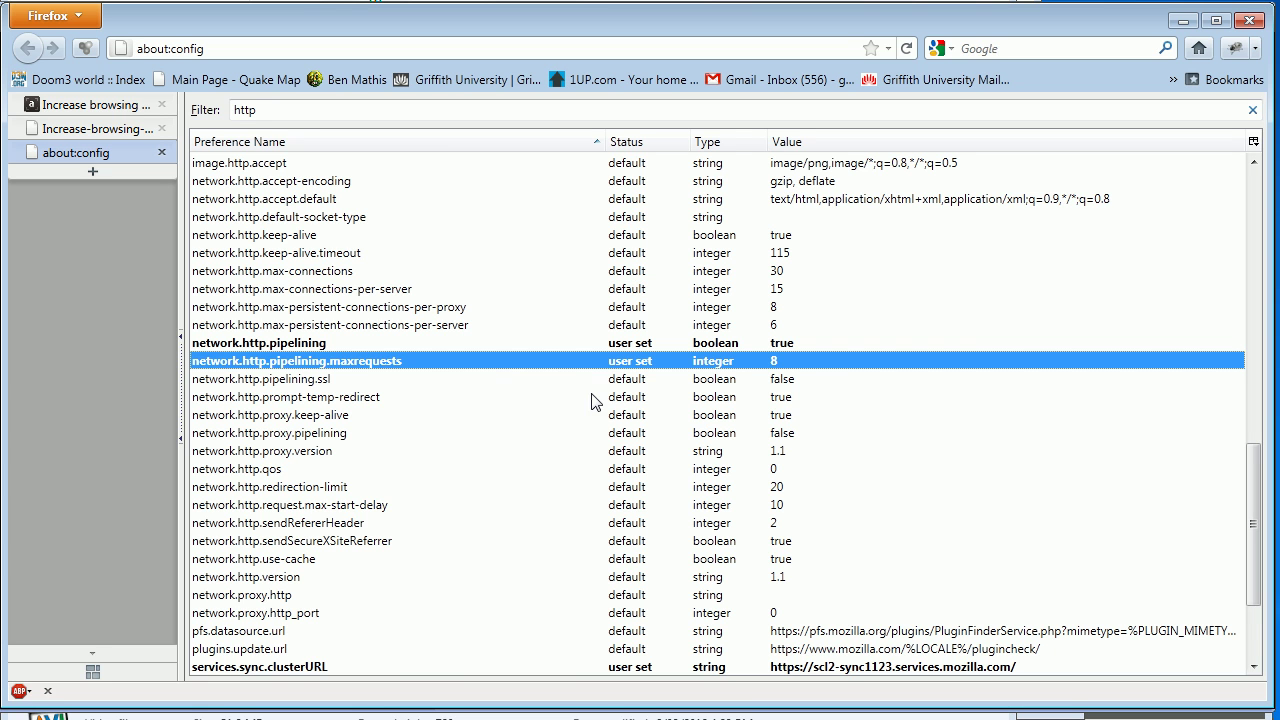
{"action": "left_click", "coordinate": [90, 128]}
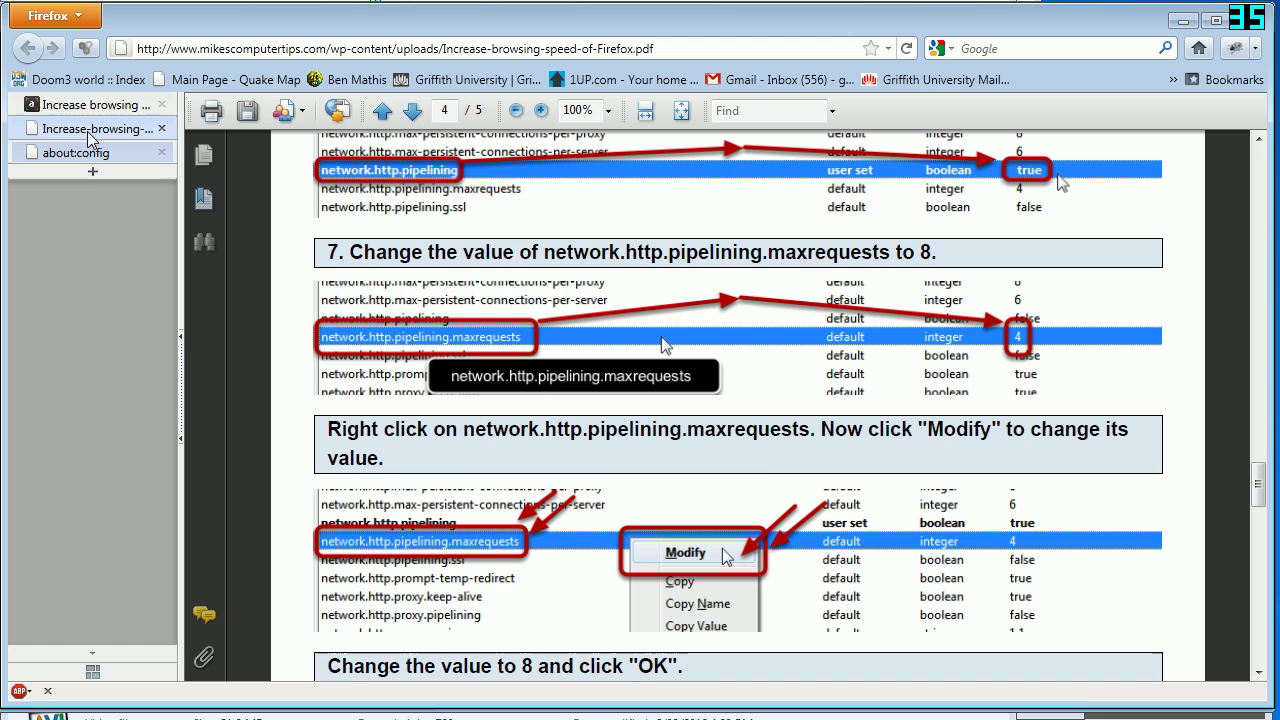
{"action": "scroll", "coordinate": [499, 452], "scroll_direction": "down", "scroll_amount": 1}
{"action": "scroll", "coordinate": [499, 452], "scroll_direction": "down", "scroll_amount": 2}
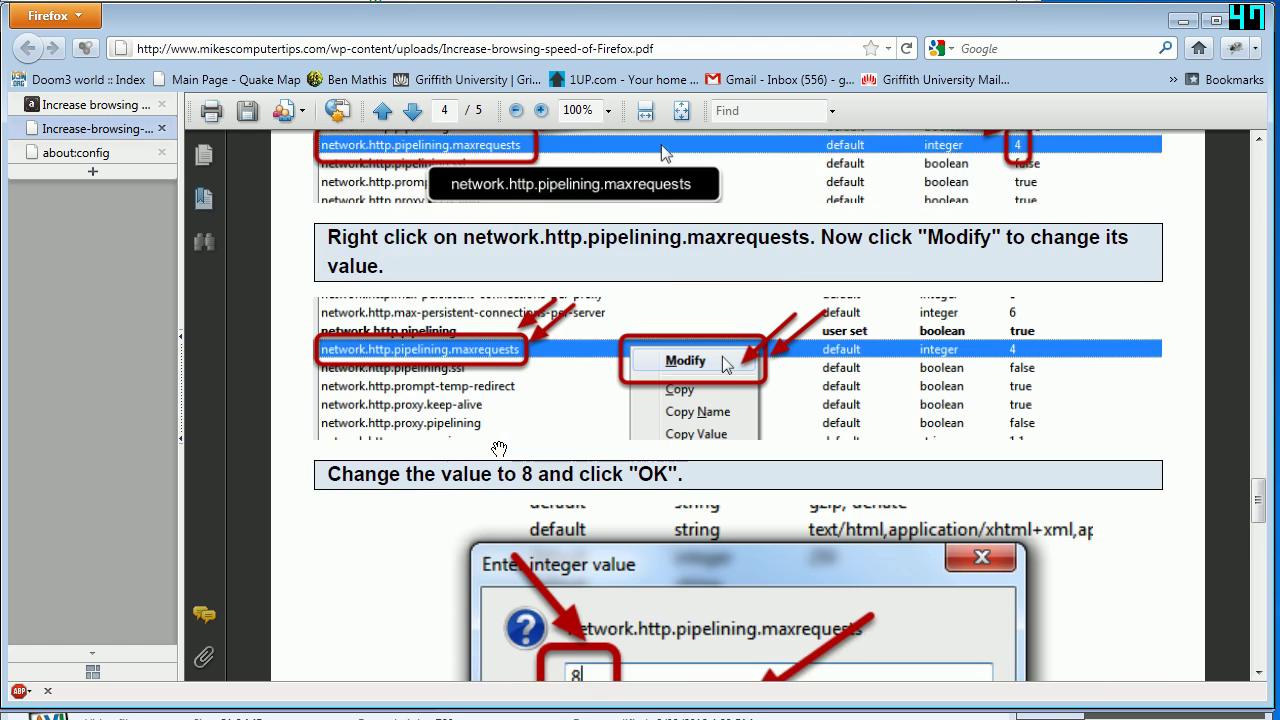
{"action": "scroll", "coordinate": [499, 451], "scroll_direction": "down", "scroll_amount": 4}
{"action": "scroll", "coordinate": [499, 449], "scroll_direction": "down", "scroll_amount": 1}
{"action": "scroll", "coordinate": [499, 449], "scroll_direction": "down", "scroll_amount": 2}
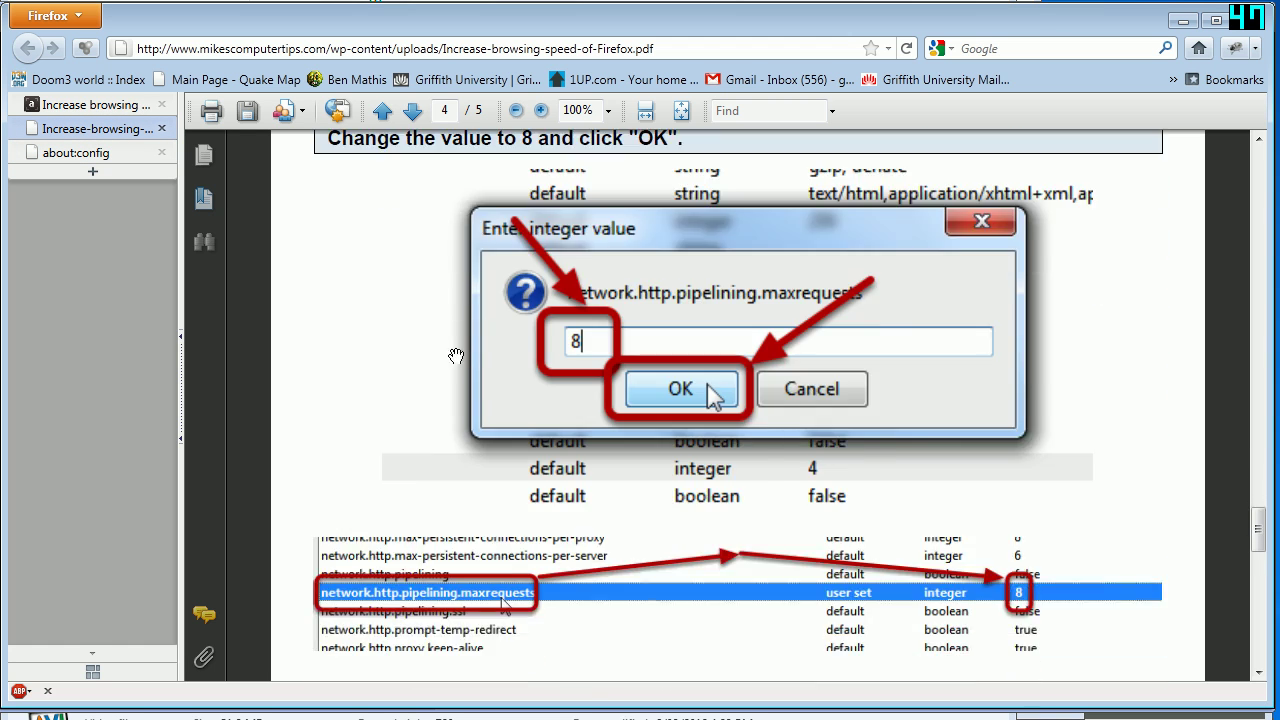
{"action": "scroll", "coordinate": [492, 345], "scroll_direction": "down", "scroll_amount": 3}
{"action": "scroll", "coordinate": [492, 345], "scroll_direction": "down", "scroll_amount": 4}
{"action": "scroll", "coordinate": [492, 345], "scroll_direction": "down", "scroll_amount": 3}
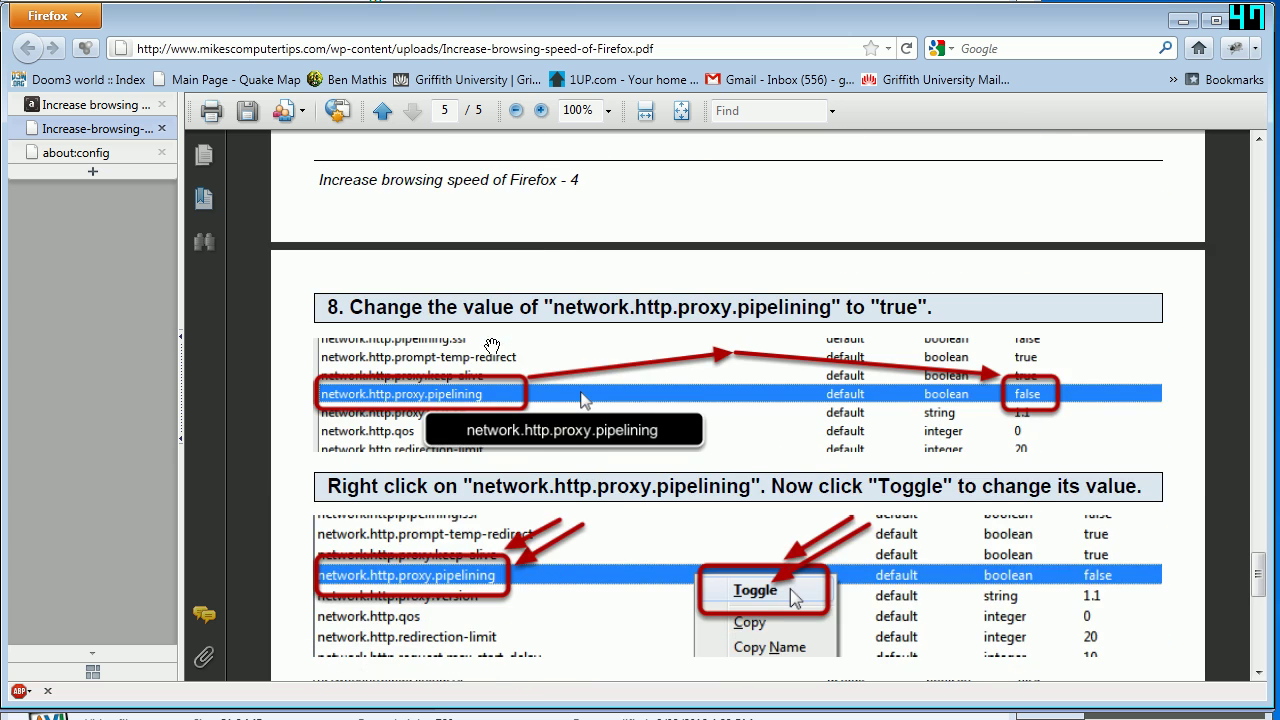
{"action": "scroll", "coordinate": [497, 344], "scroll_direction": "down", "scroll_amount": 2}
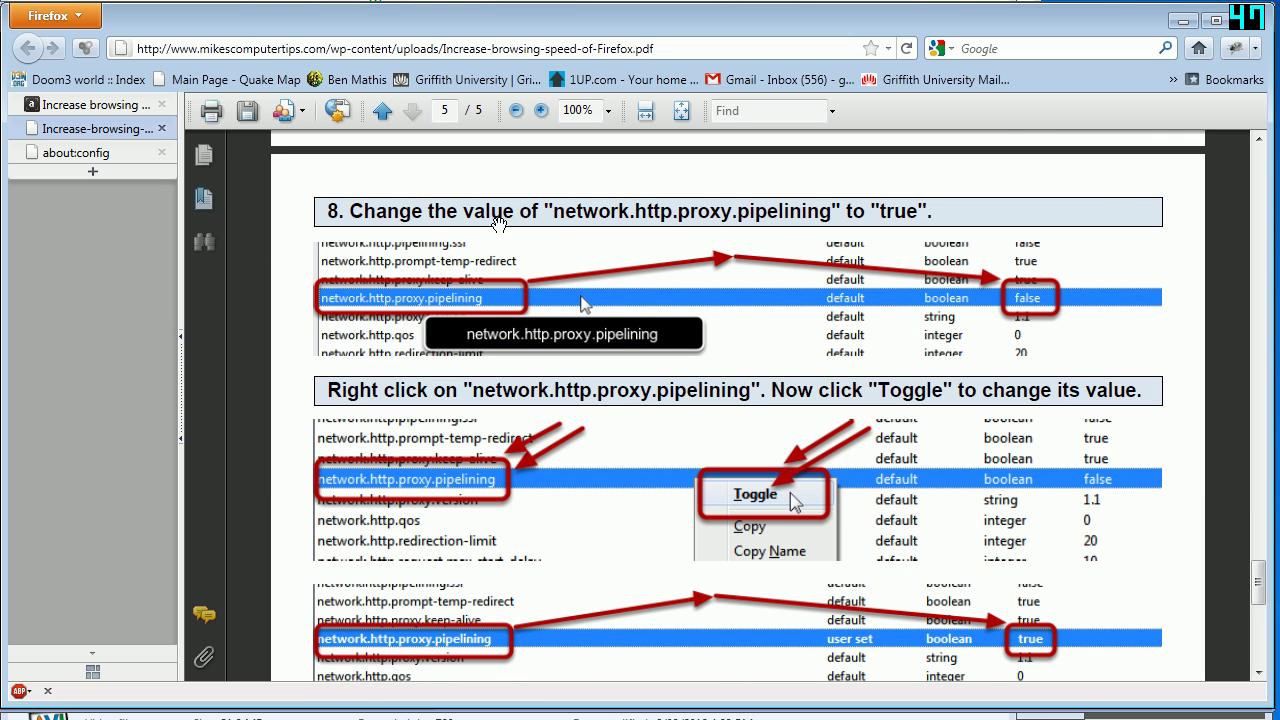
{"action": "left_click", "coordinate": [87, 153]}
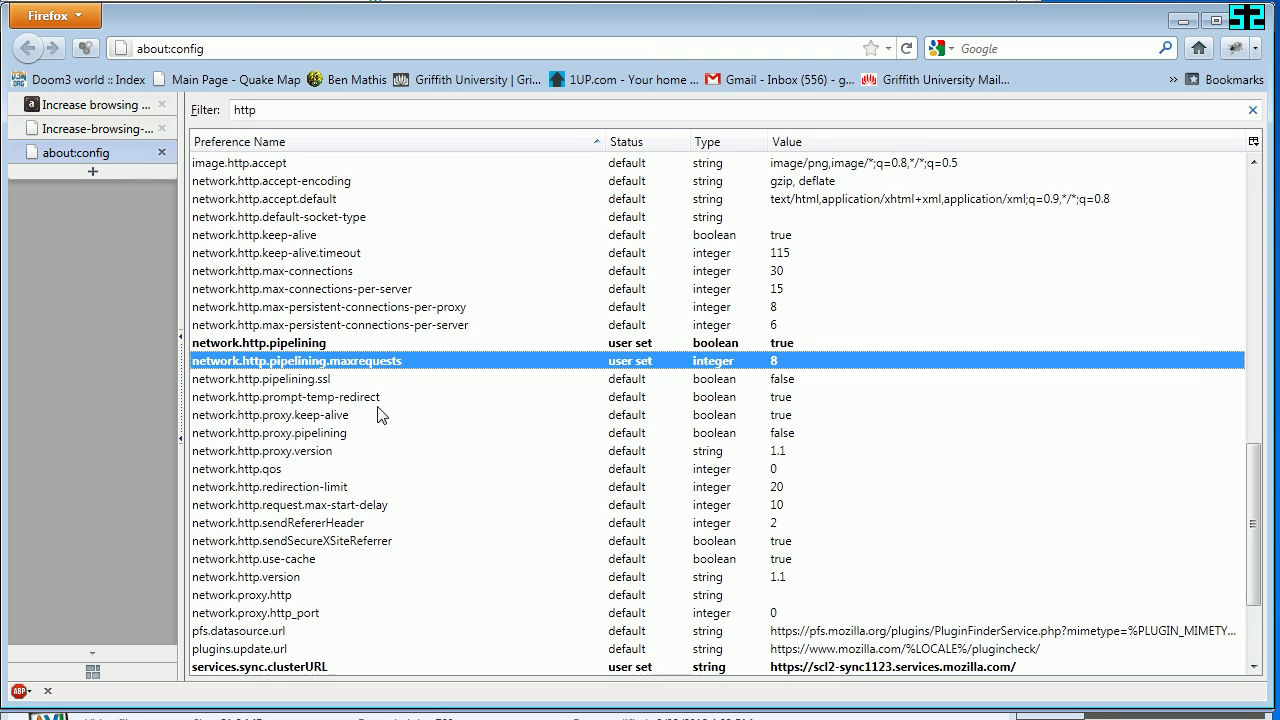
Step: Toggle network.http.proxy.pipelining from false to true
{"action": "left_click", "coordinate": [308, 436]}
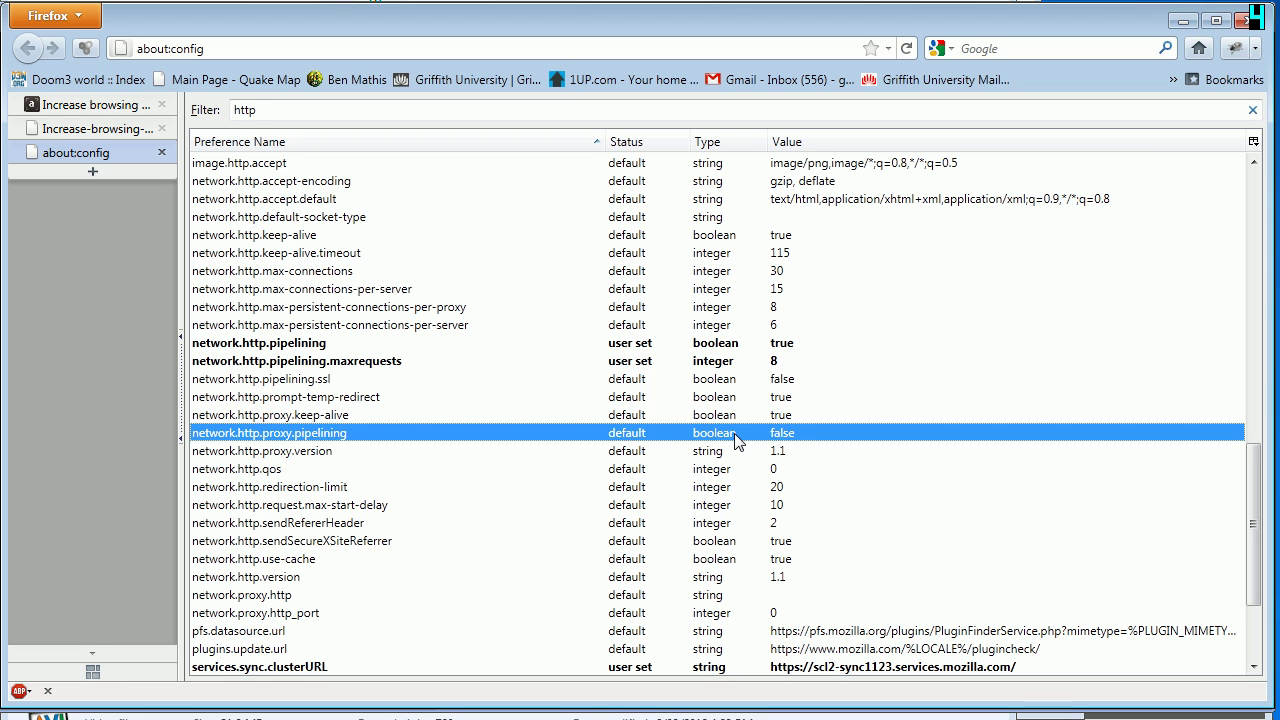
{"action": "right_click", "coordinate": [796, 436]}
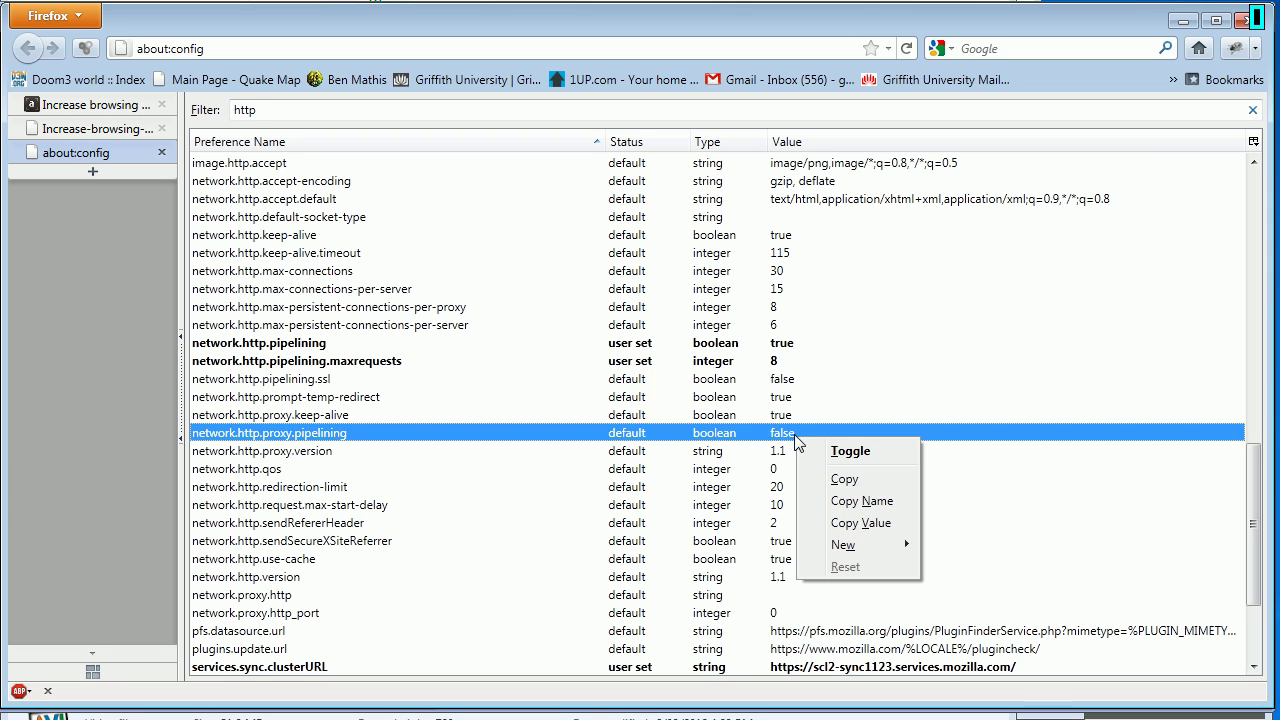
{"action": "left_click", "coordinate": [850, 451]}
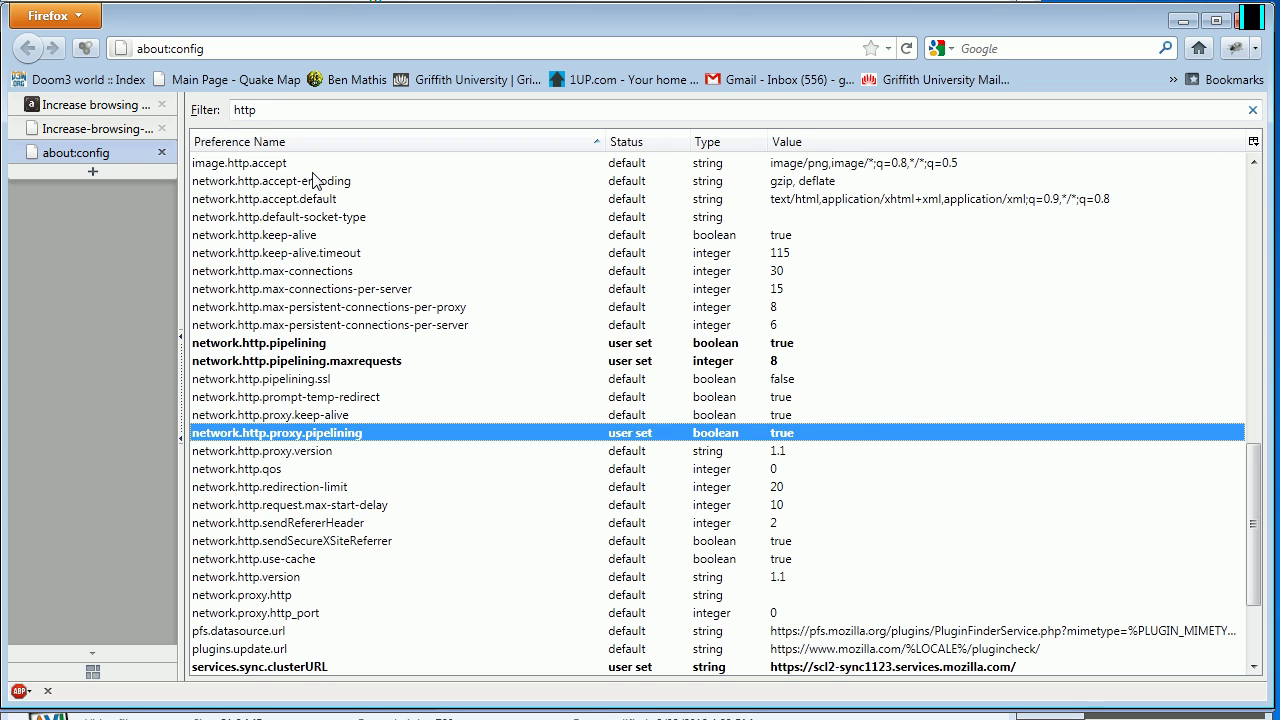
Step: Return to the guide PDF and scroll to its closing 'That's it!' section
{"action": "left_click", "coordinate": [100, 129]}
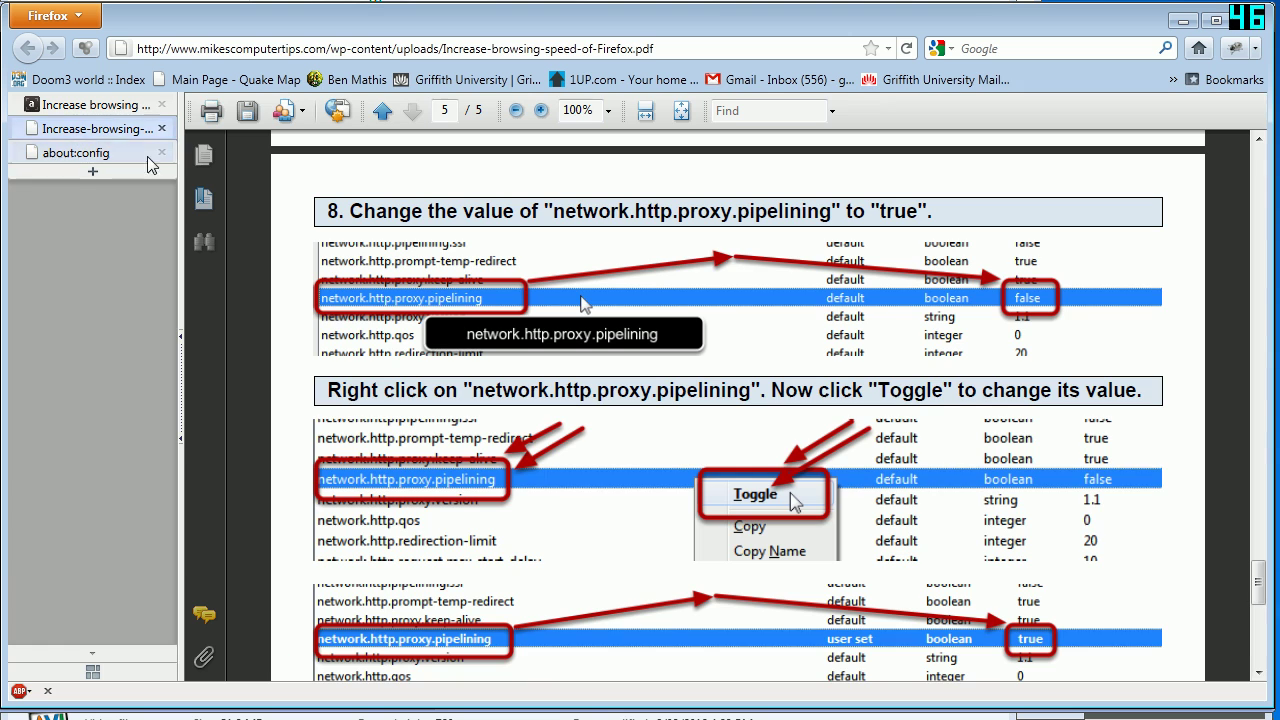
{"action": "scroll", "coordinate": [619, 412], "scroll_direction": "down", "scroll_amount": 5}
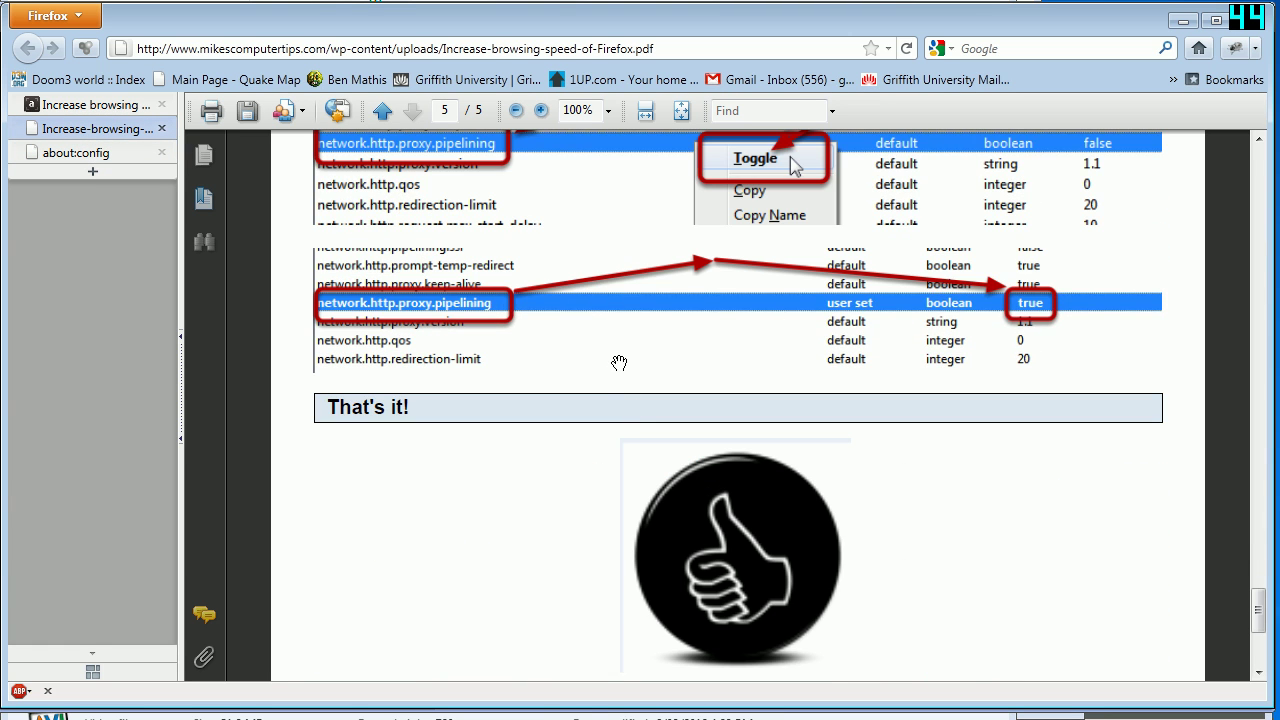
{"action": "scroll", "coordinate": [630, 370], "scroll_direction": "down", "scroll_amount": 1}
{"action": "scroll", "coordinate": [640, 374], "scroll_direction": "down", "scroll_amount": 3}
{"action": "scroll", "coordinate": [642, 374], "scroll_direction": "down", "scroll_amount": 3}
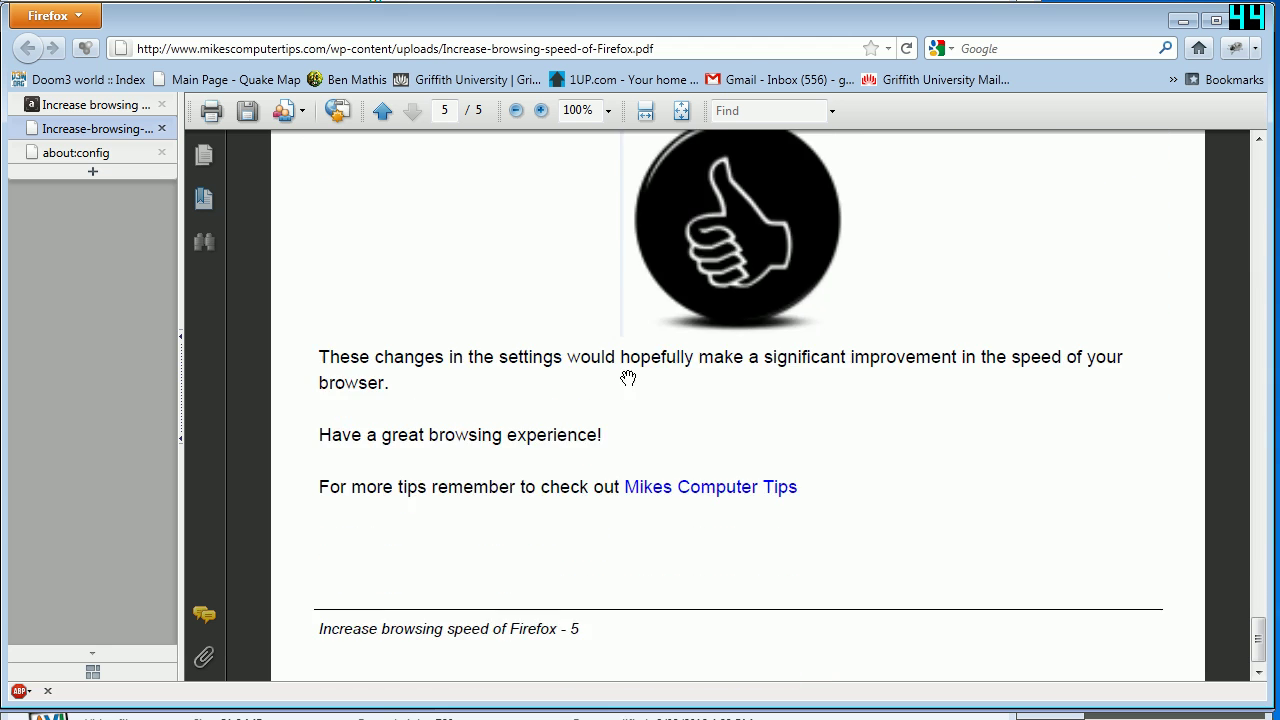
{"action": "scroll", "coordinate": [630, 372], "scroll_direction": "up", "scroll_amount": 3}
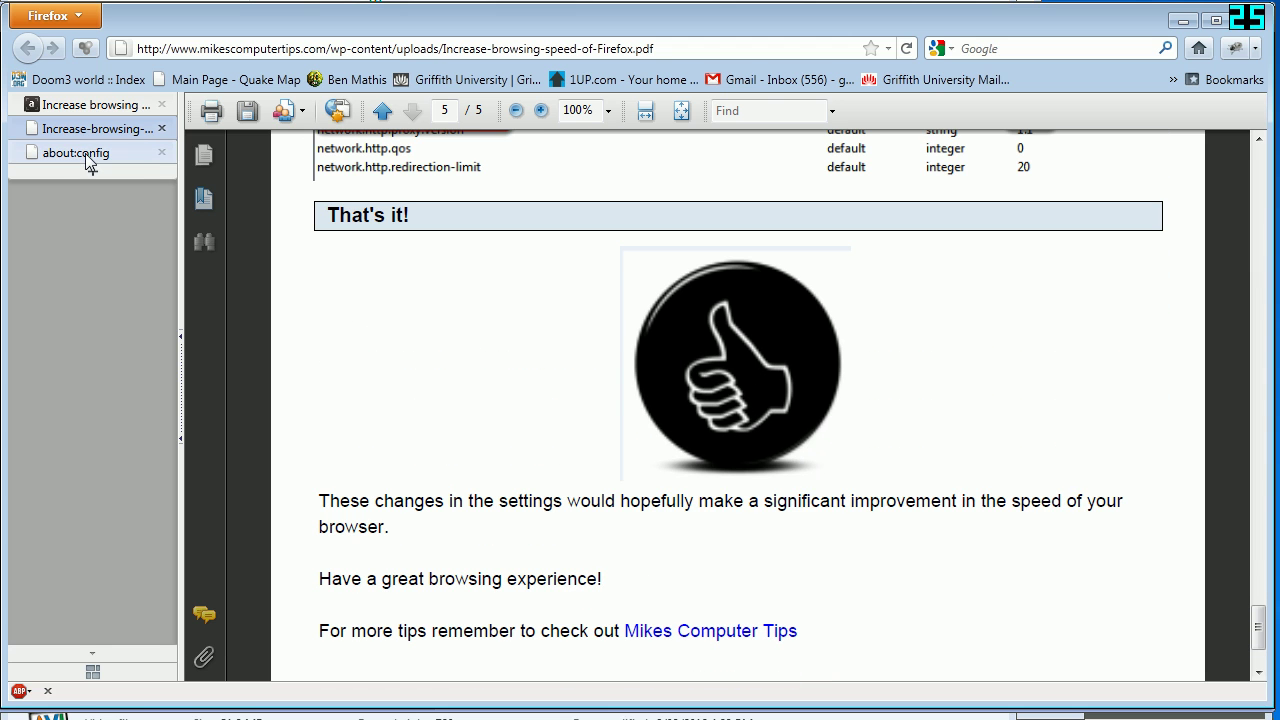